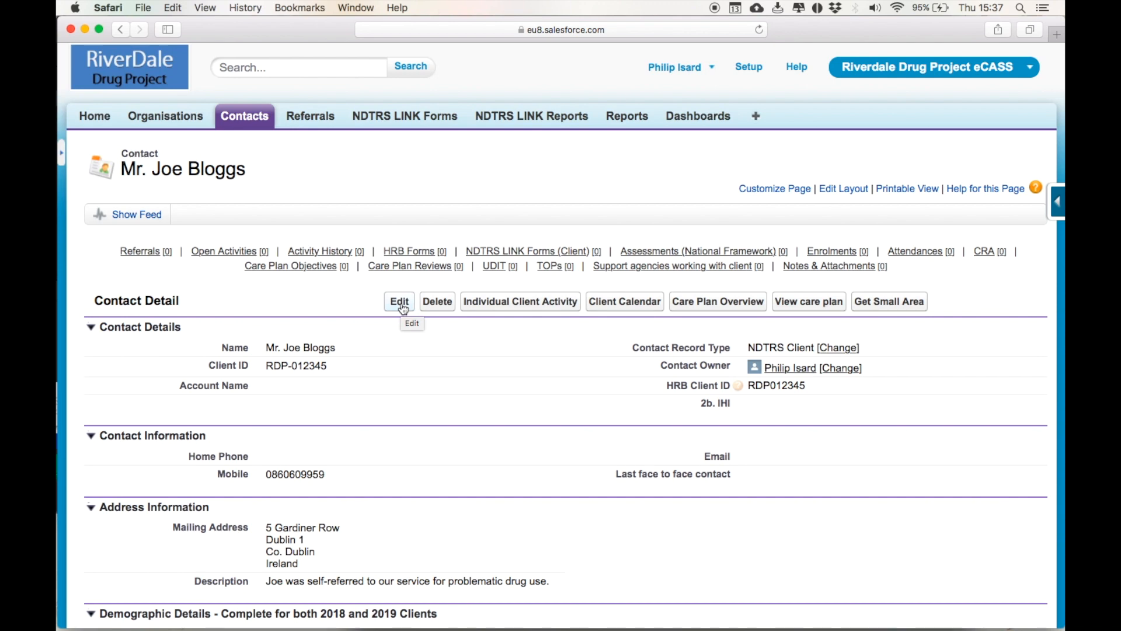
- Open the client's contact record for editing and select 1. Male as the gender in the demographic details
left_click(402, 302)
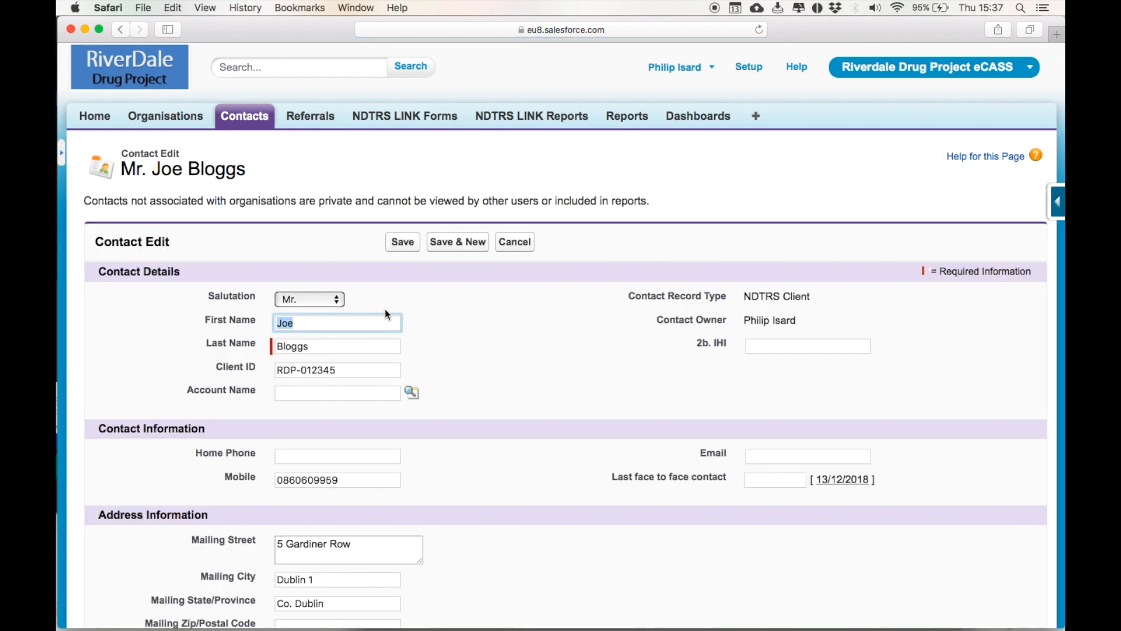
scroll(327, 340, "up", 5)
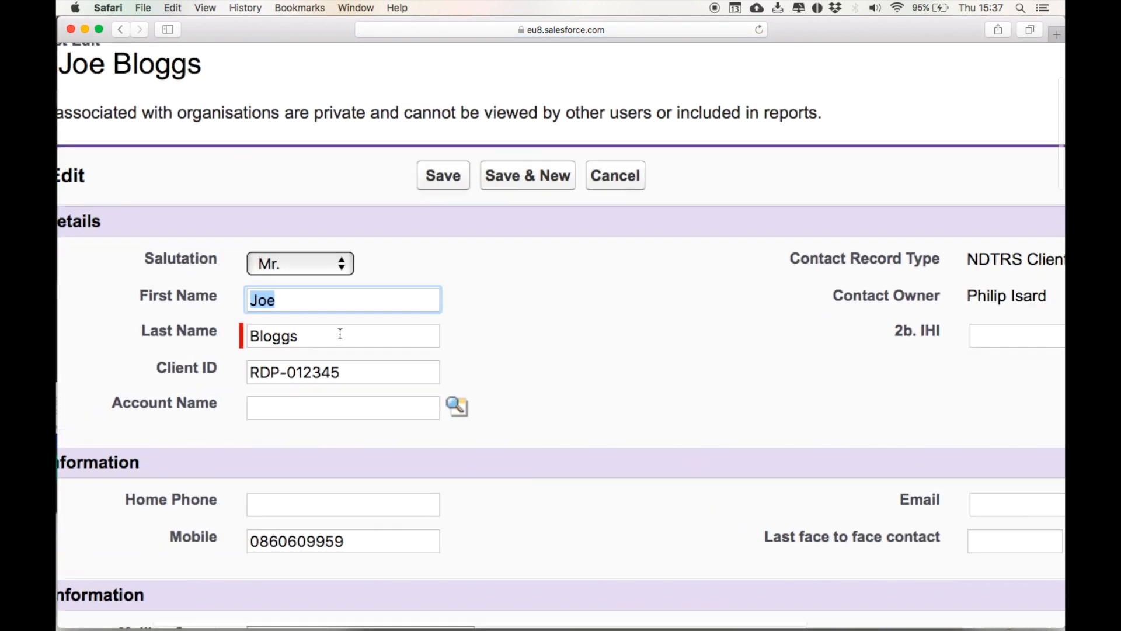
scroll(340, 333, "down", 1)
scroll(244, 378, "down", 2)
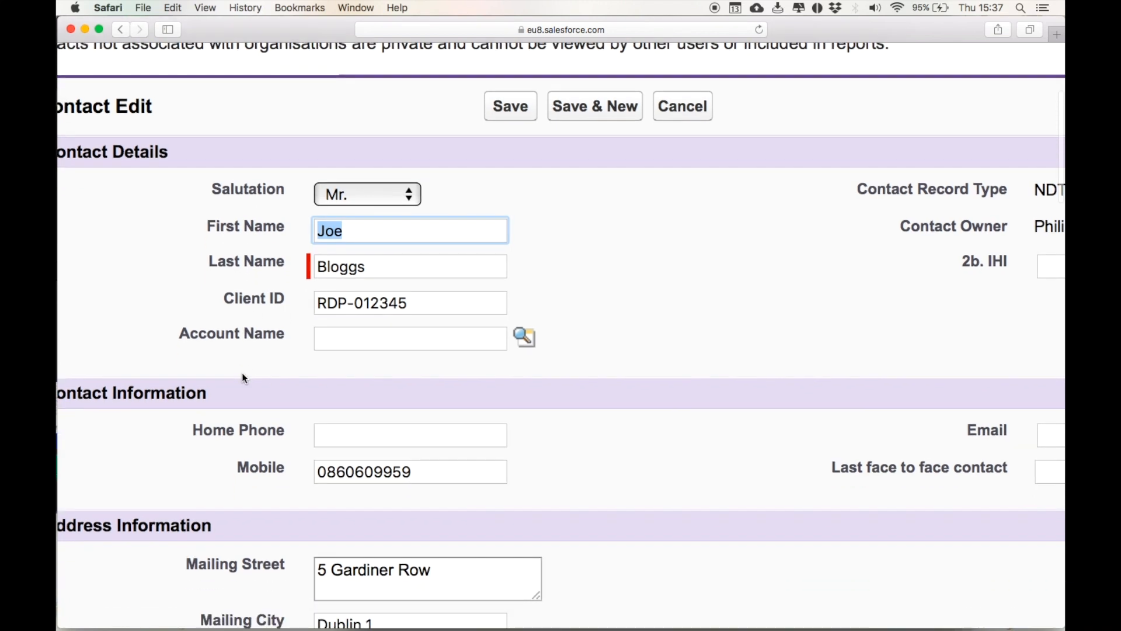
scroll(243, 379, "down", 5)
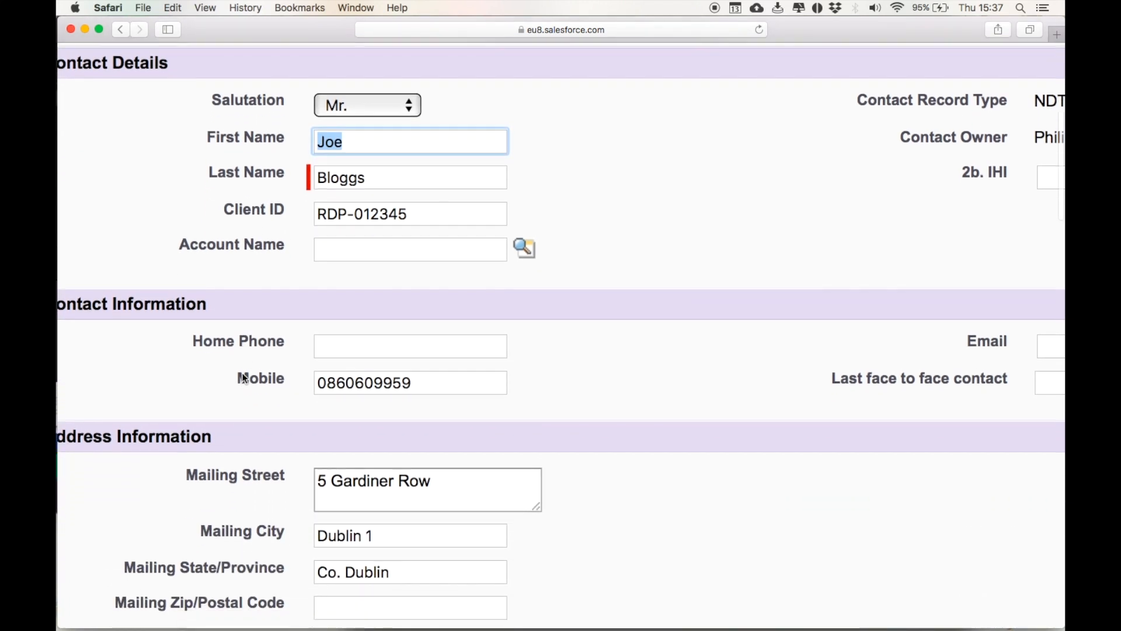
scroll(240, 383, "down", 3)
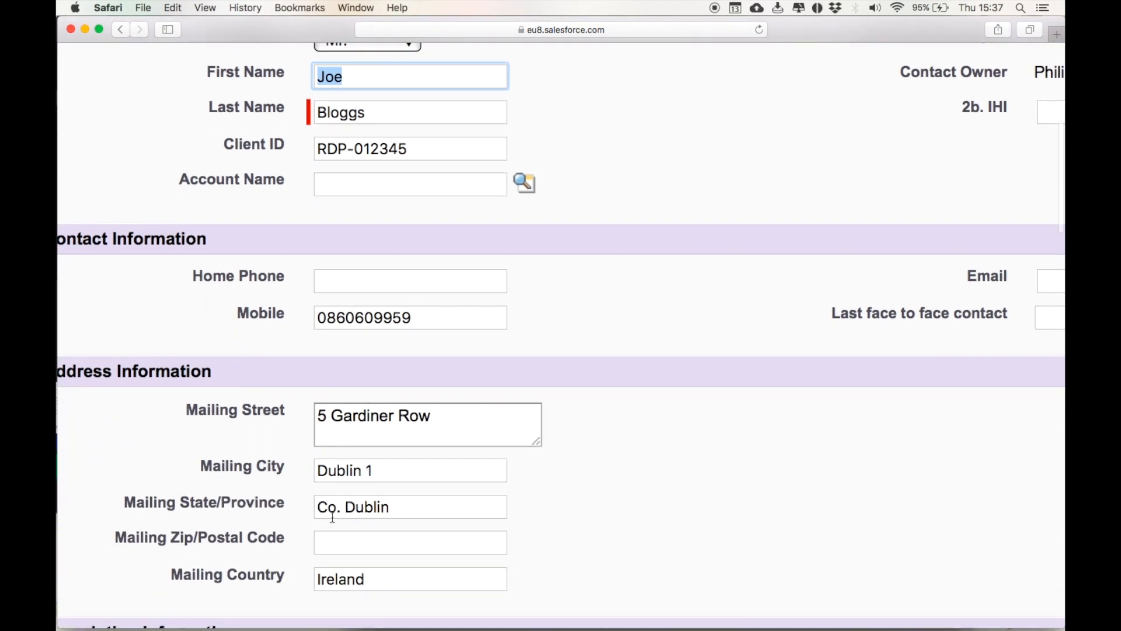
scroll(252, 508, "down", 20)
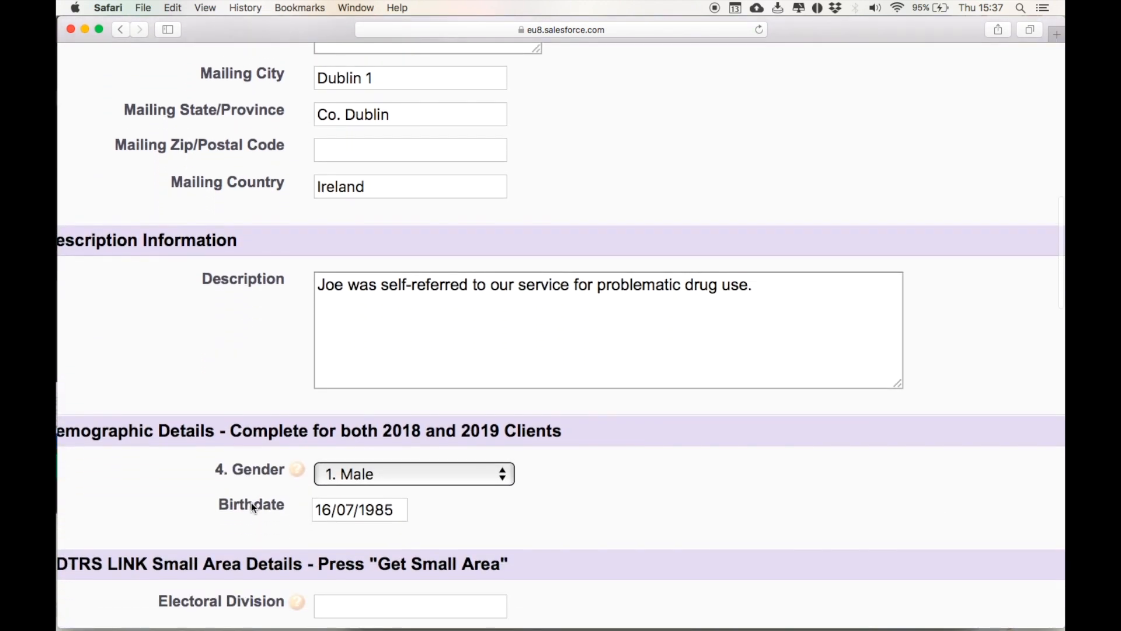
left_click(377, 477)
left_click(379, 475)
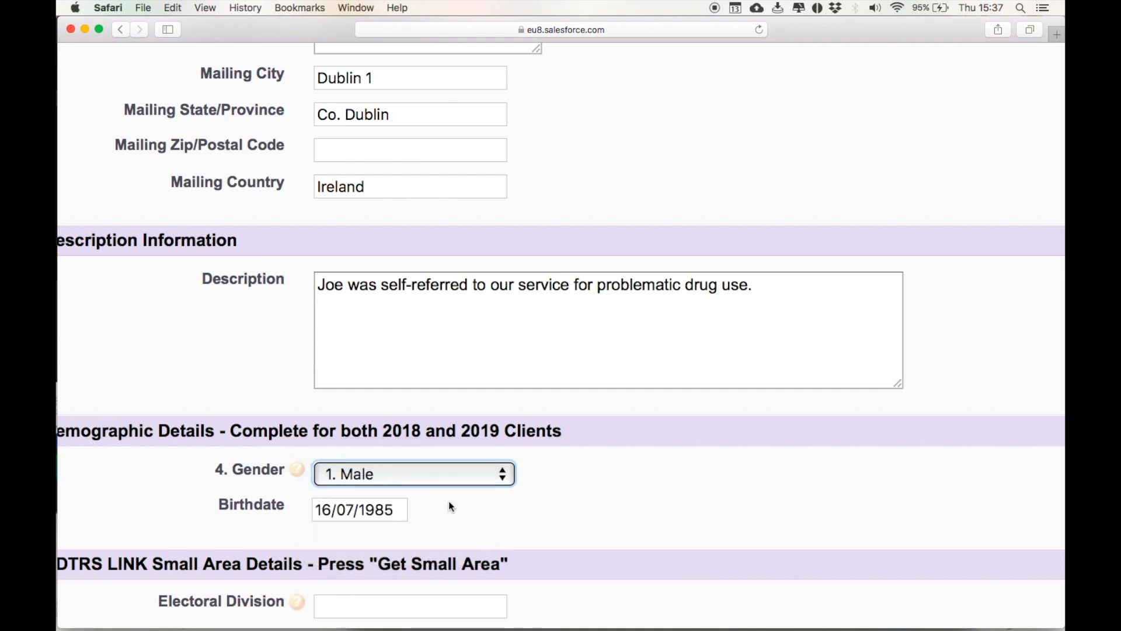
- Select 1. Heterosexual as the self-defined sexual orientation in the 2019 demographic details
scroll(452, 506, "down", 5)
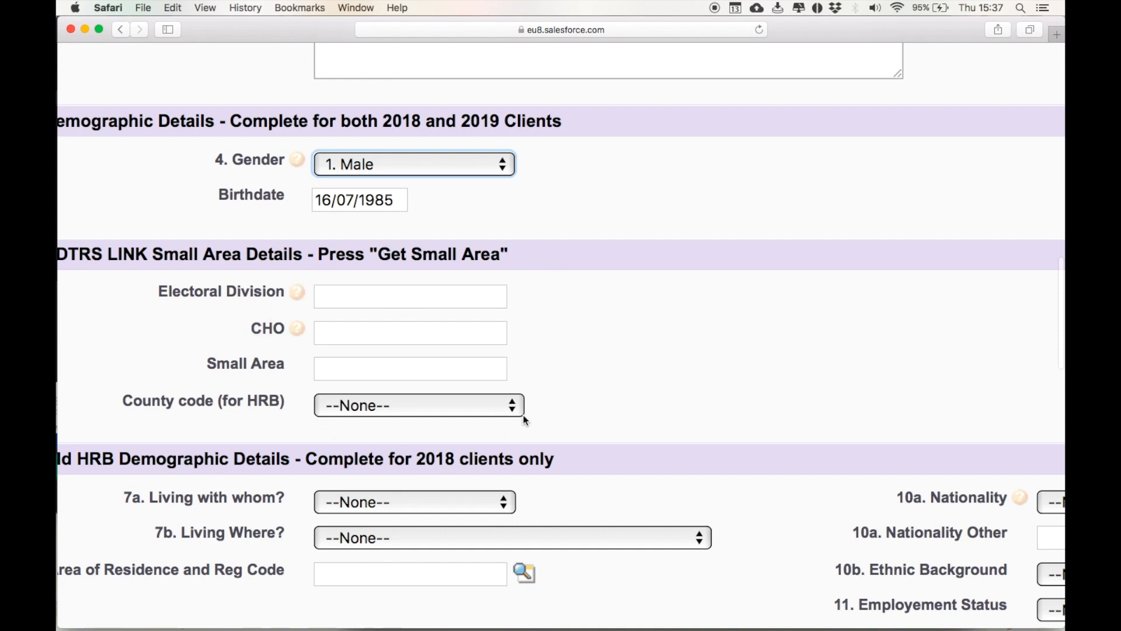
scroll(526, 420, "down", 2)
scroll(525, 417, "down", 8)
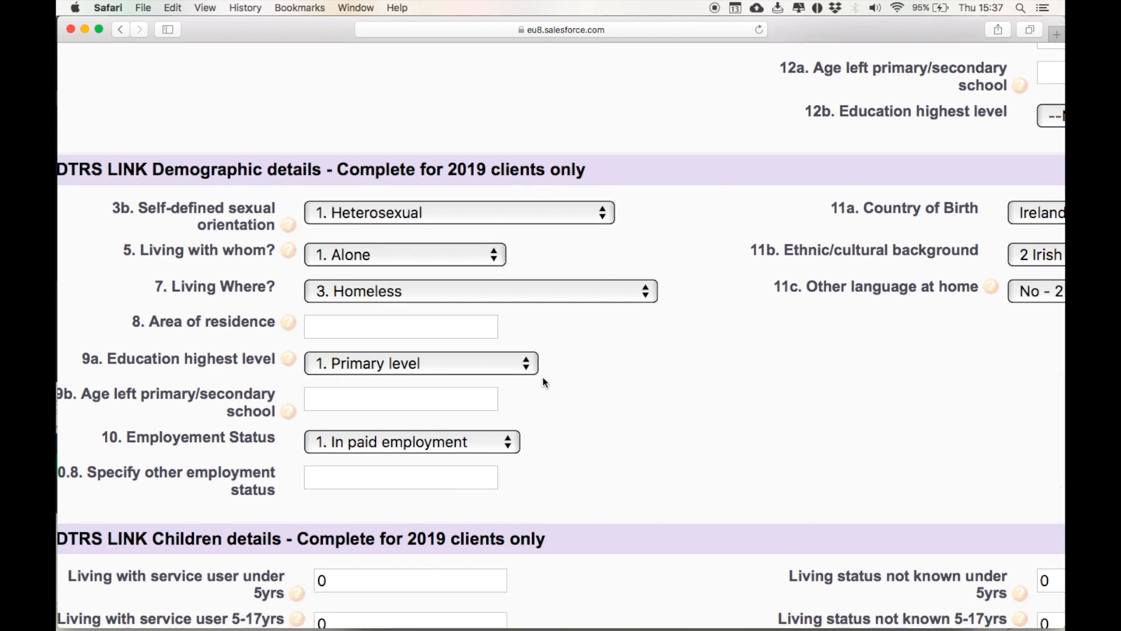
left_click(378, 219)
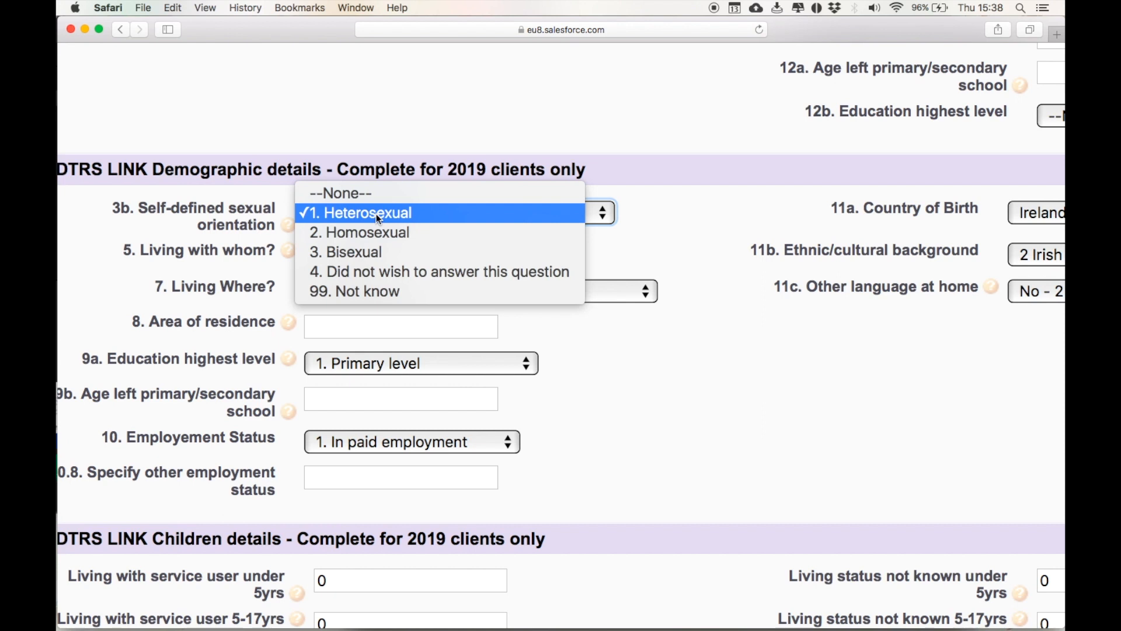
left_click(376, 213)
- Set the 2019 living with whom answer to 5. Partner & Child(ren) and living where to 1. Stable Accommodation
left_click(377, 262)
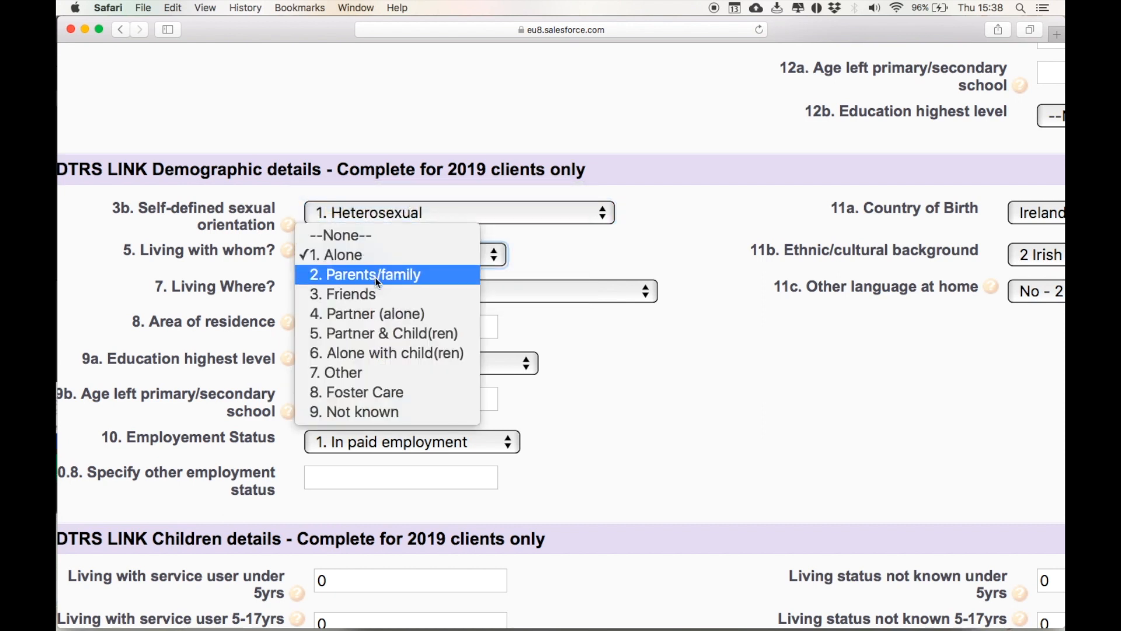
left_click(383, 334)
left_click(368, 295)
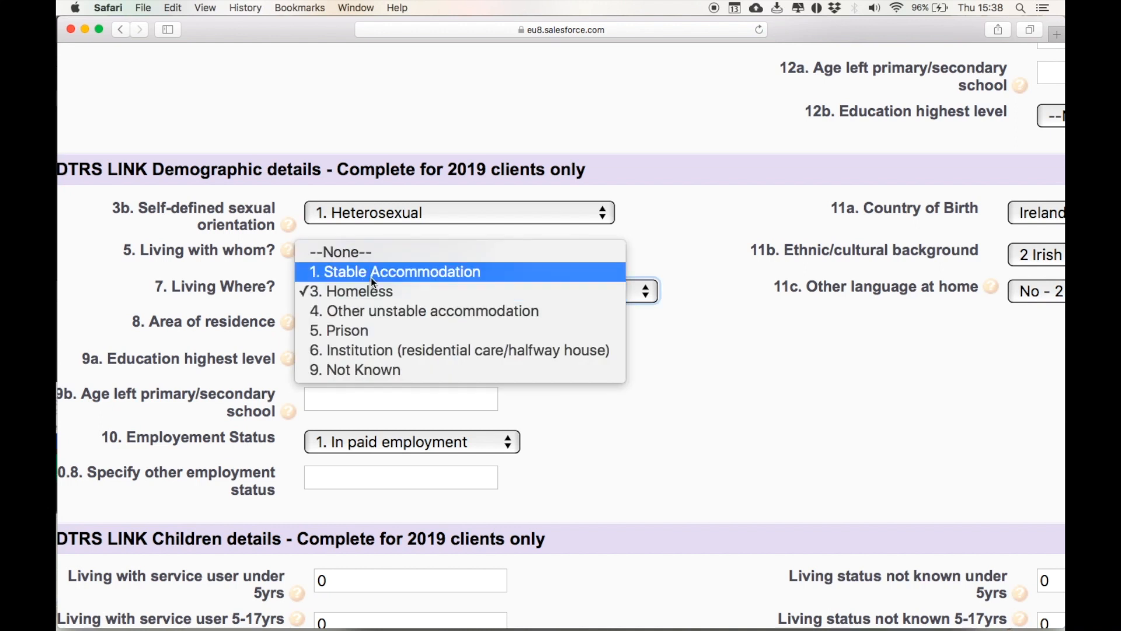
left_click(372, 279)
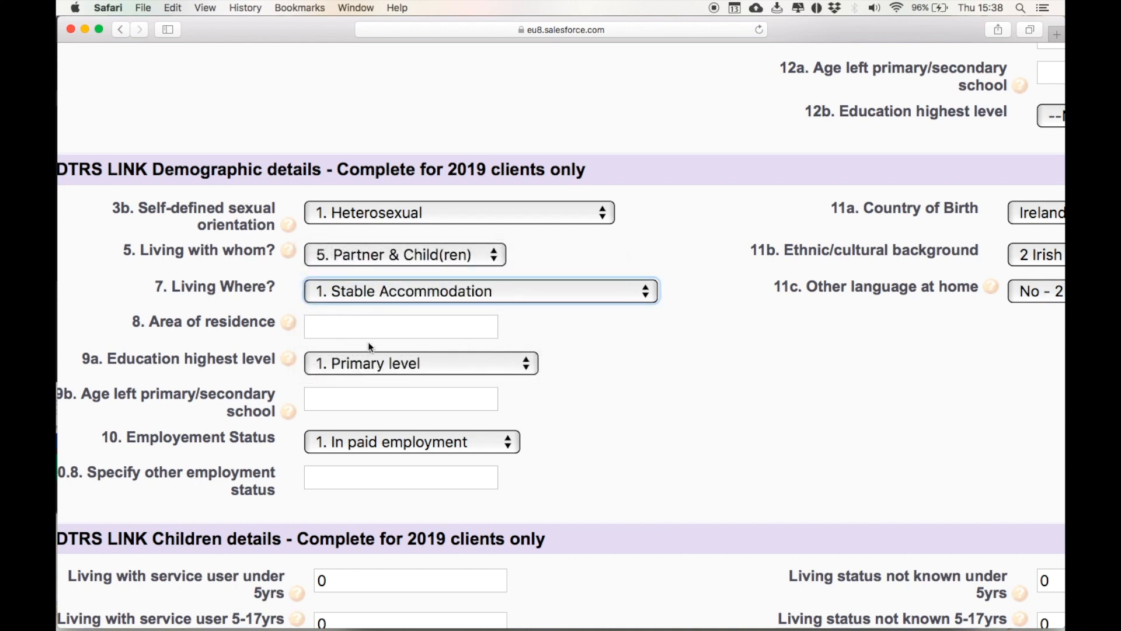
- Set the 2019 highest education level to 2. Junior cert and the age left primary/secondary school to 15
left_click(369, 363)
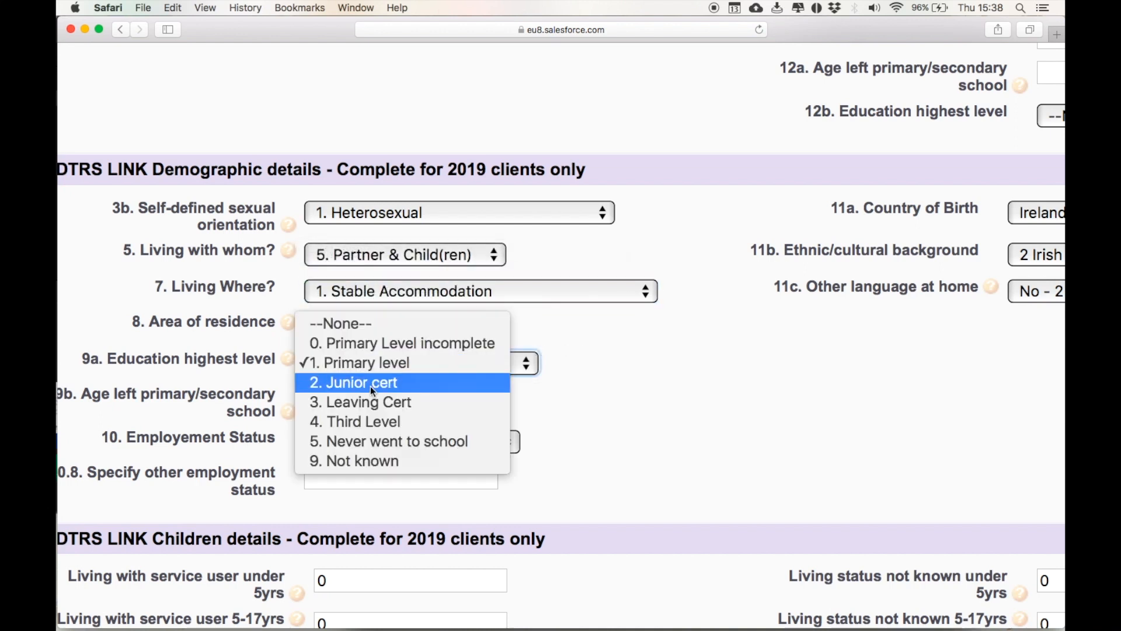
left_click(371, 385)
left_click(366, 398)
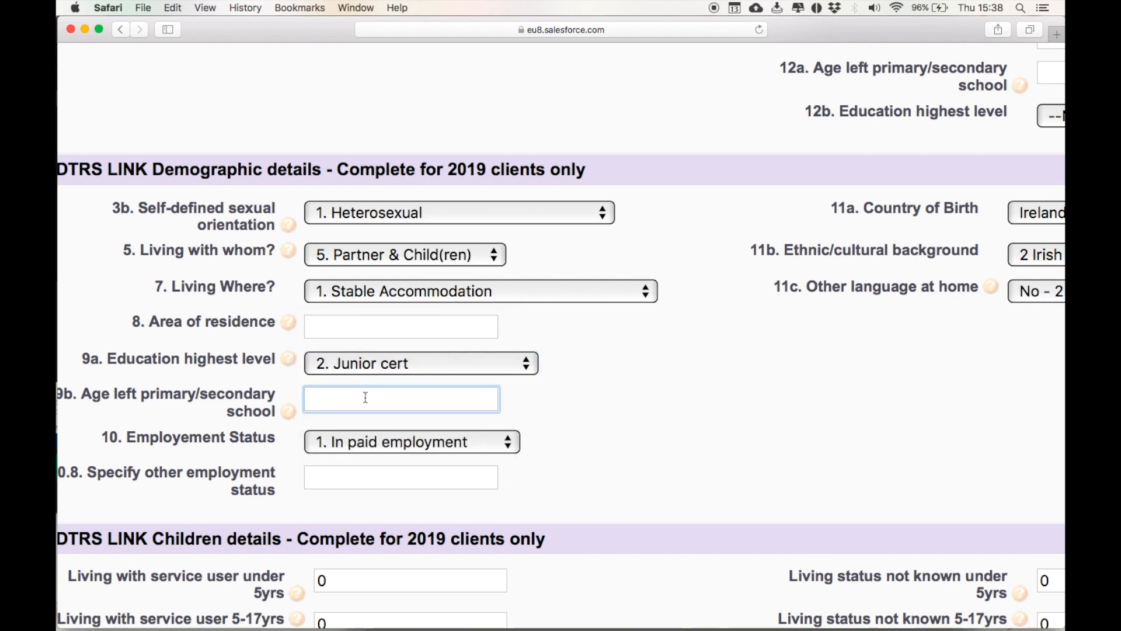
type("15")
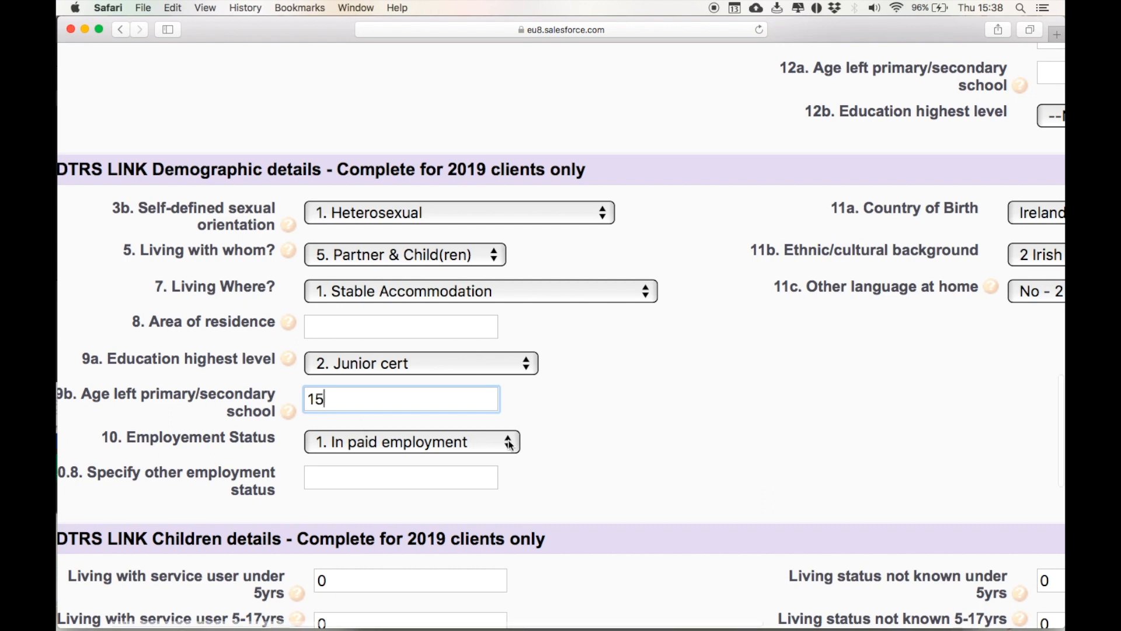
- Set the ethnic/cultural background to 1 Irish and the other language at home to Not known - 9999
scroll(508, 441, "right", 5)
scroll(509, 440, "right", 1)
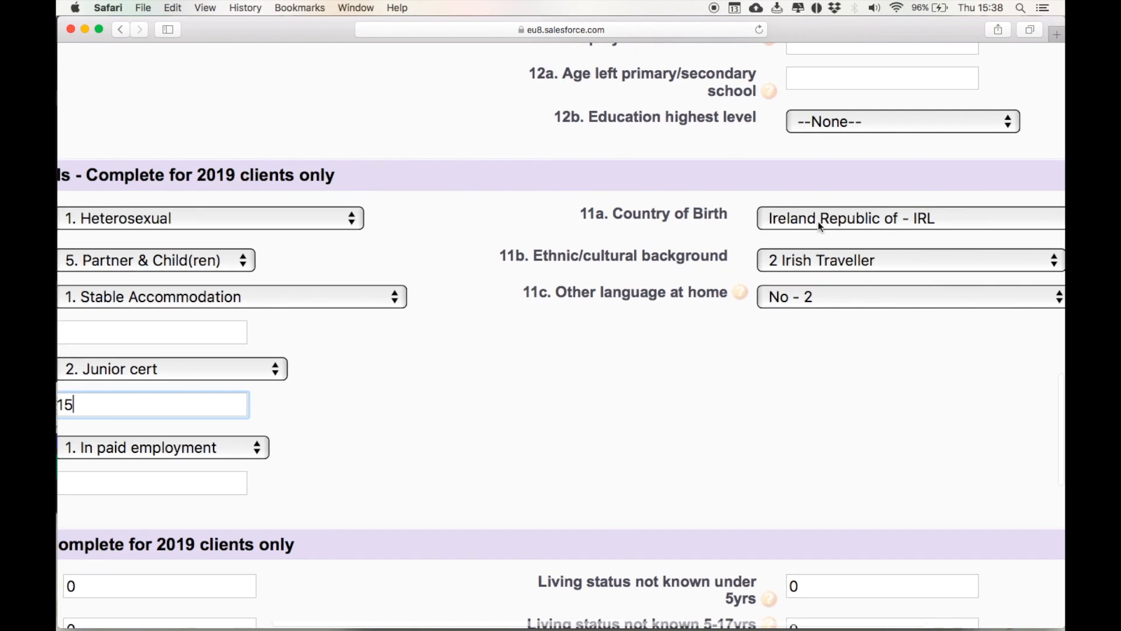
left_click(812, 254)
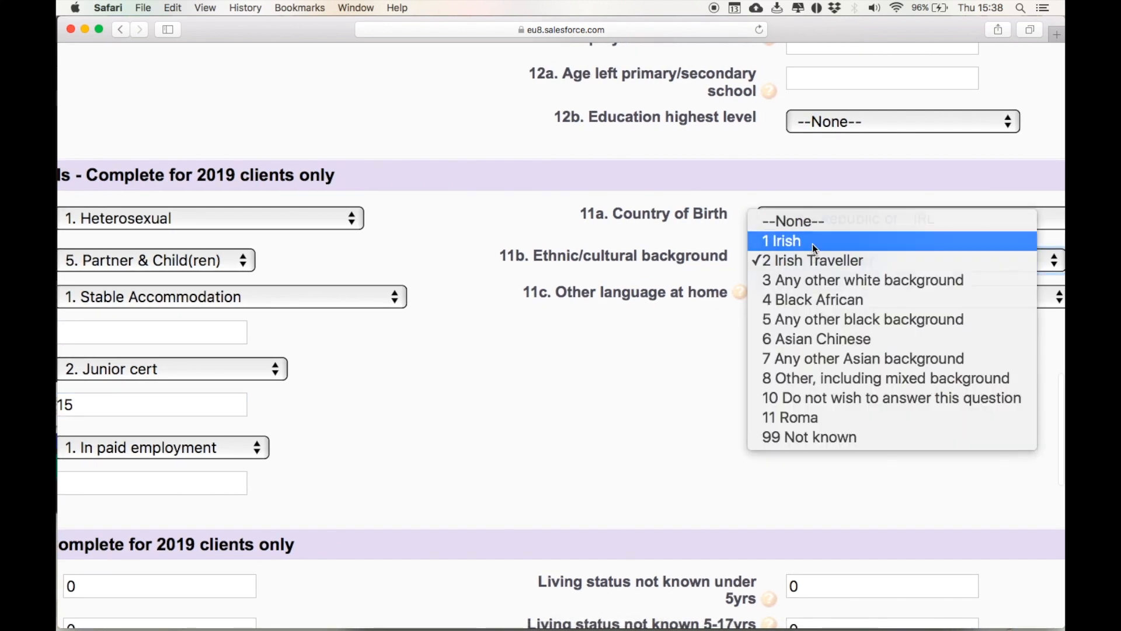
left_click(812, 244)
left_click(809, 295)
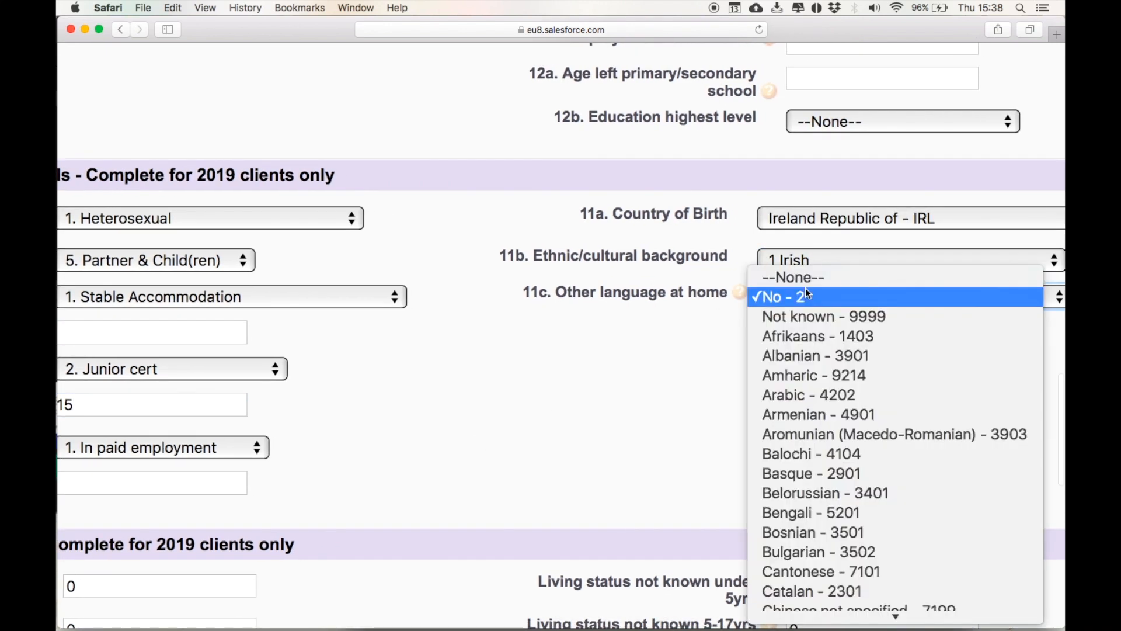
left_click(811, 313)
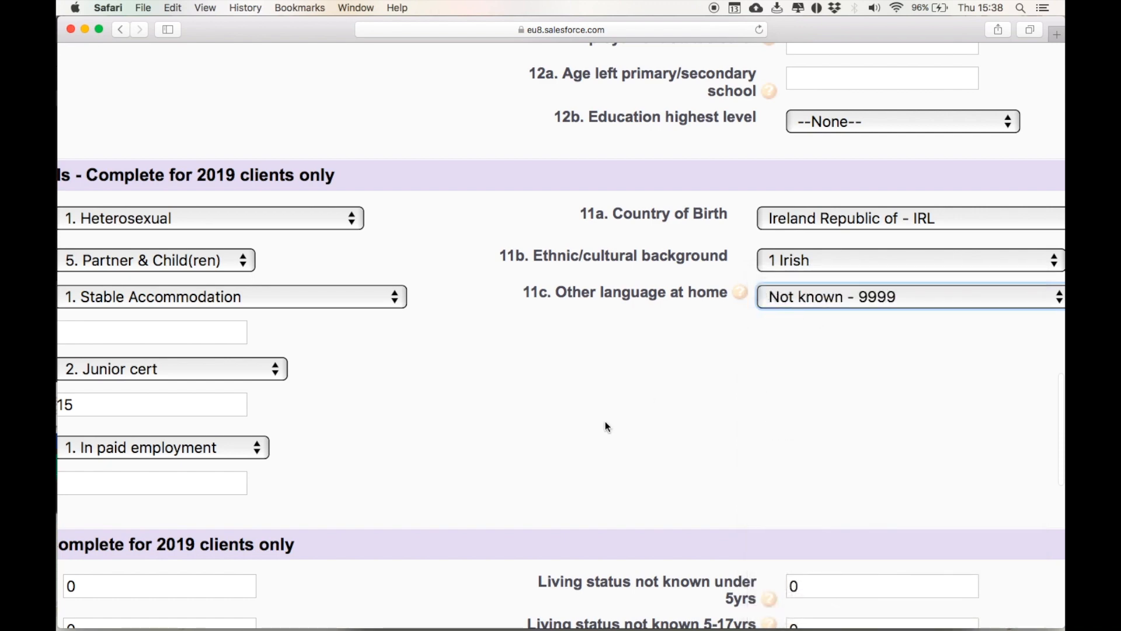
- Set the number of children aged 5-17 living with the service user to 2 in the 2019 children details
scroll(605, 422, "left", 3)
scroll(605, 422, "left", 3)
scroll(605, 421, "down", 10)
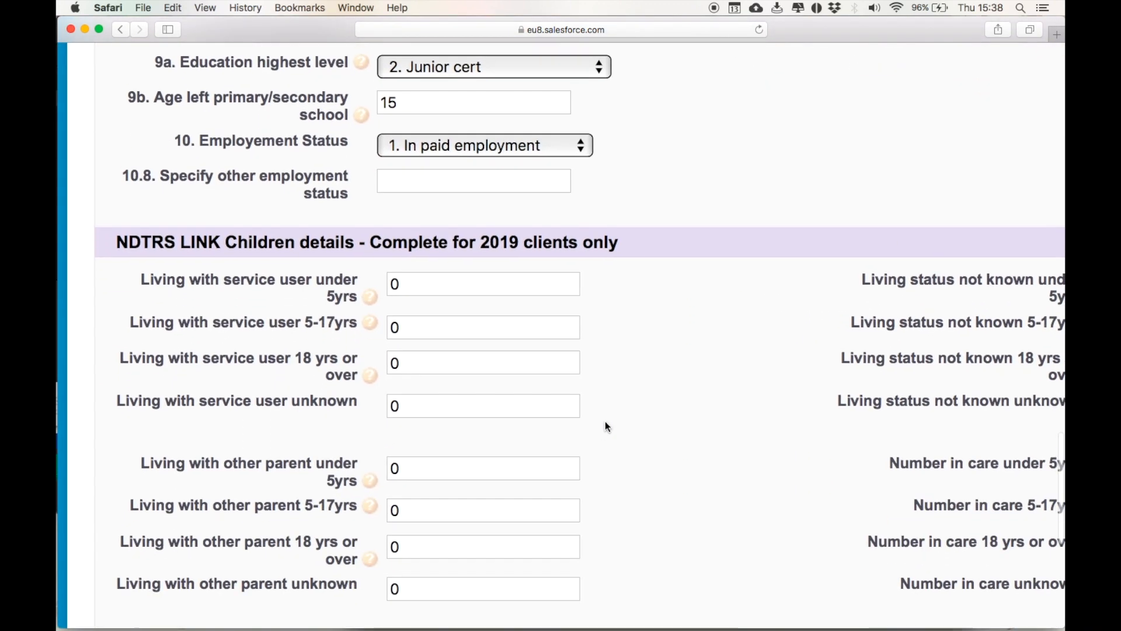
scroll(583, 418, "down", 3)
scroll(583, 419, "right", 2)
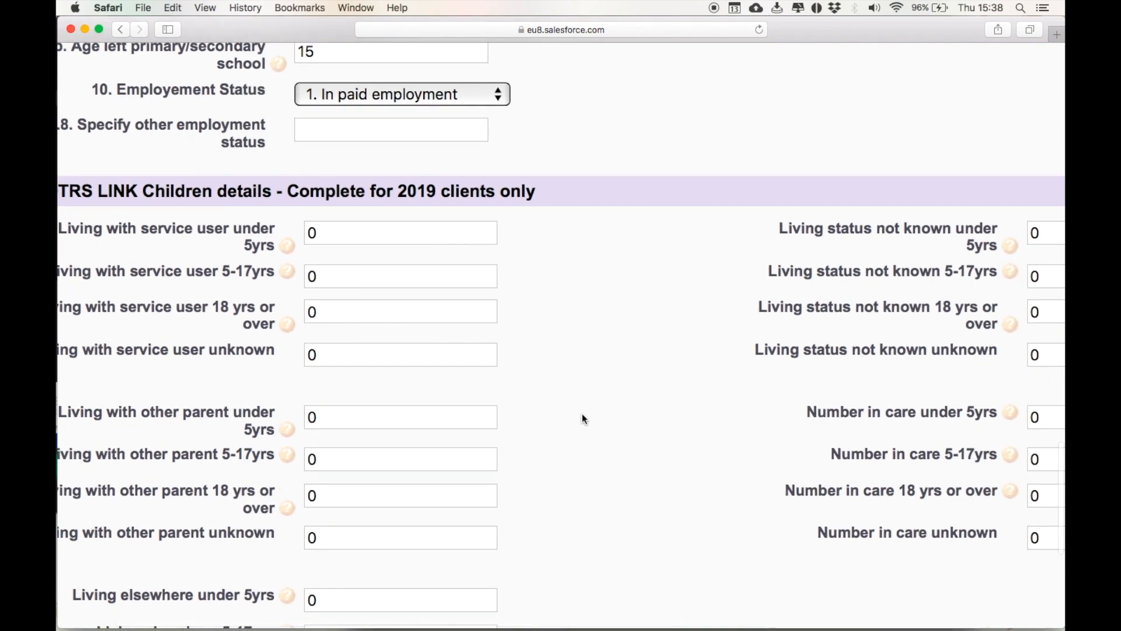
scroll(583, 418, "down", 1)
scroll(583, 418, "left", 2)
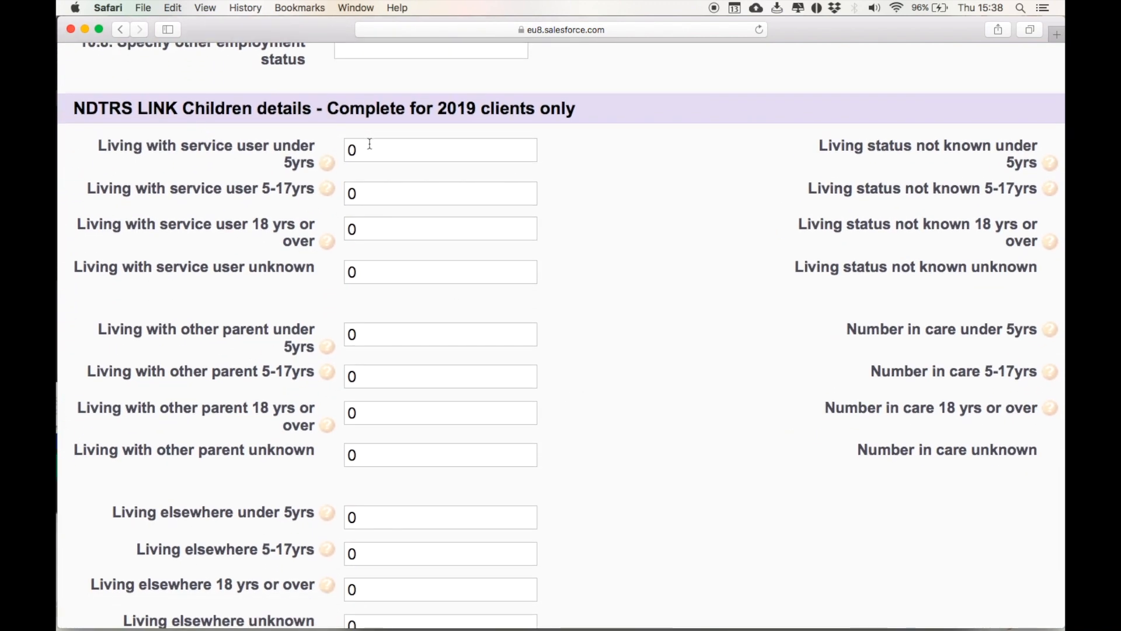
left_click(373, 190)
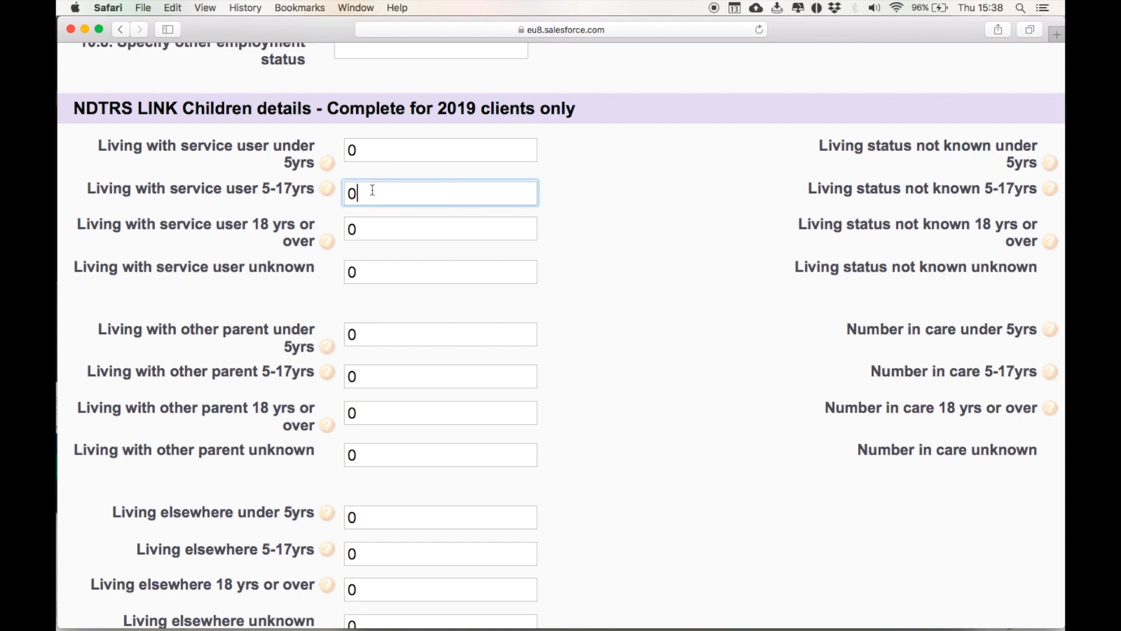
key("BackSpace")
type("2")
left_click(604, 259)
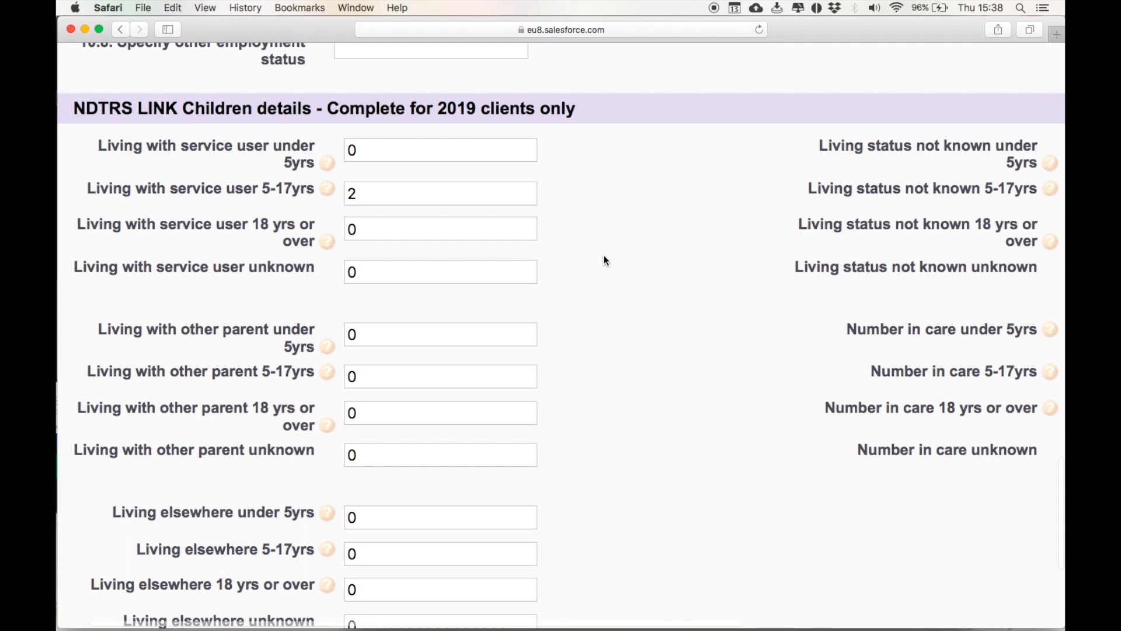
- Check the remaining children details and save the edited contact record
scroll(606, 260, "down", 2)
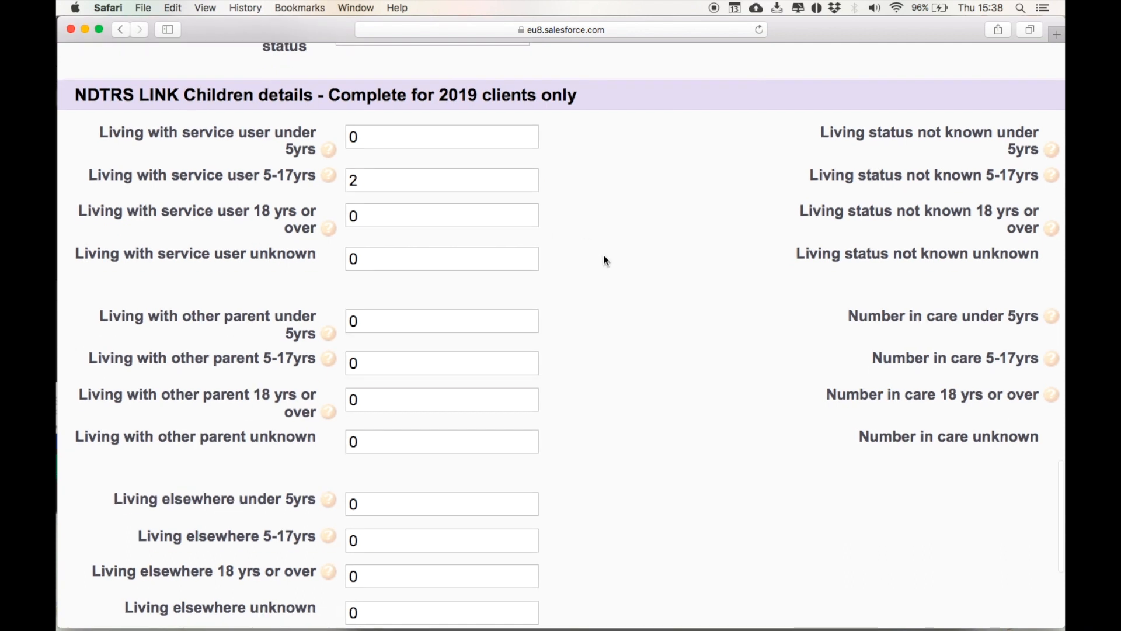
scroll(606, 260, "down", 2)
scroll(606, 260, "right", 3)
scroll(606, 260, "right", 2)
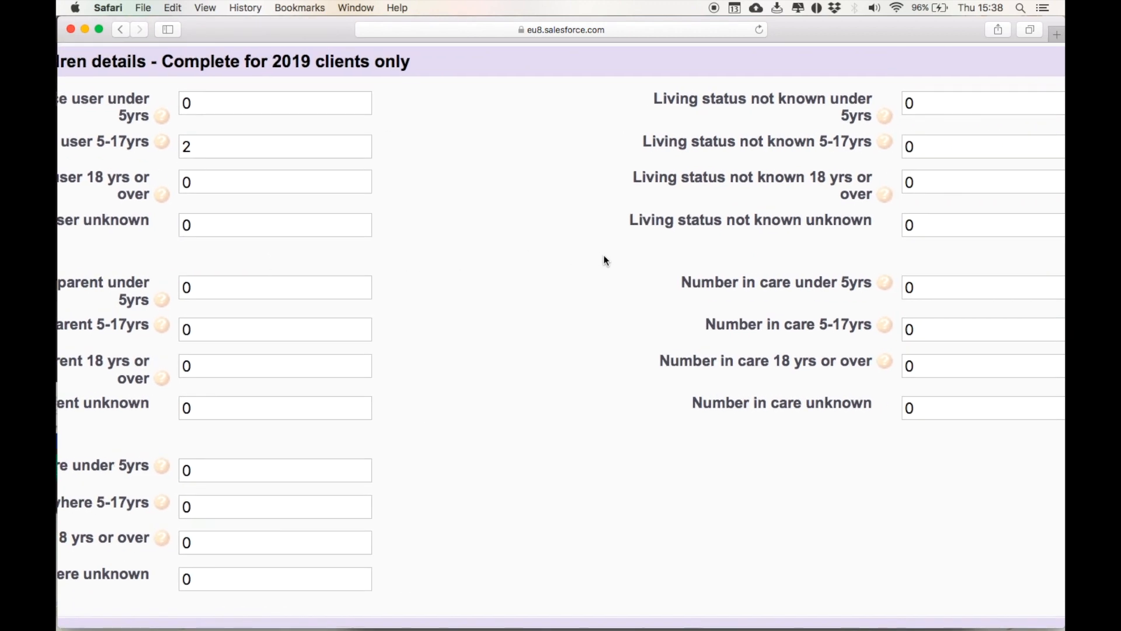
scroll(606, 260, "down", 2)
scroll(605, 261, "right", 3)
scroll(605, 261, "up", 1)
scroll(606, 261, "down", 5)
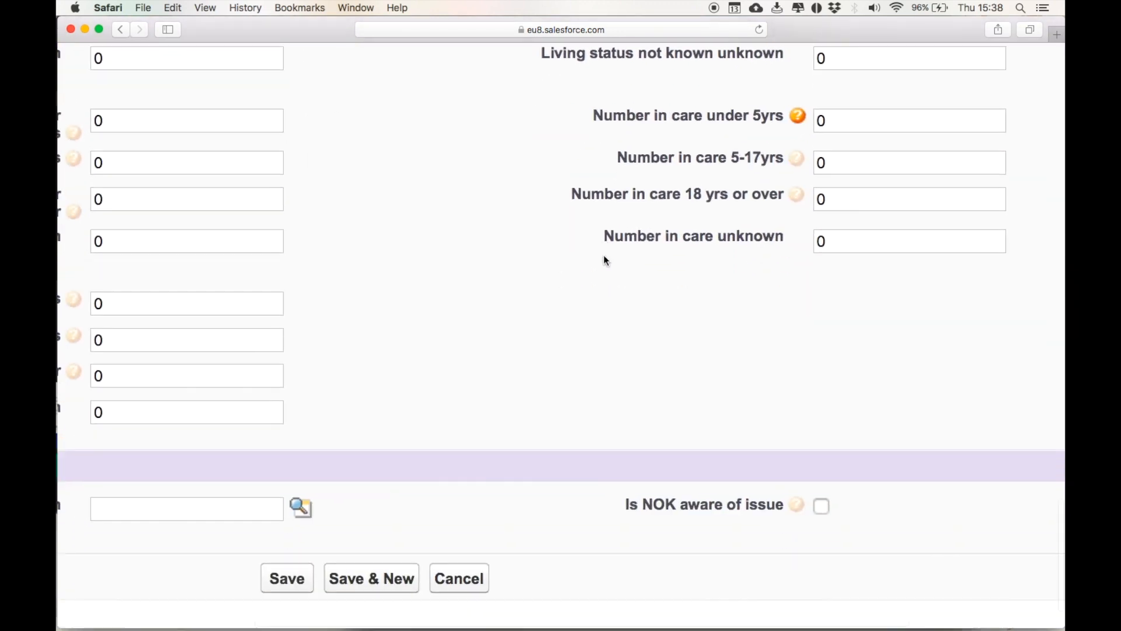
scroll(605, 260, "left", 5)
left_click(580, 495)
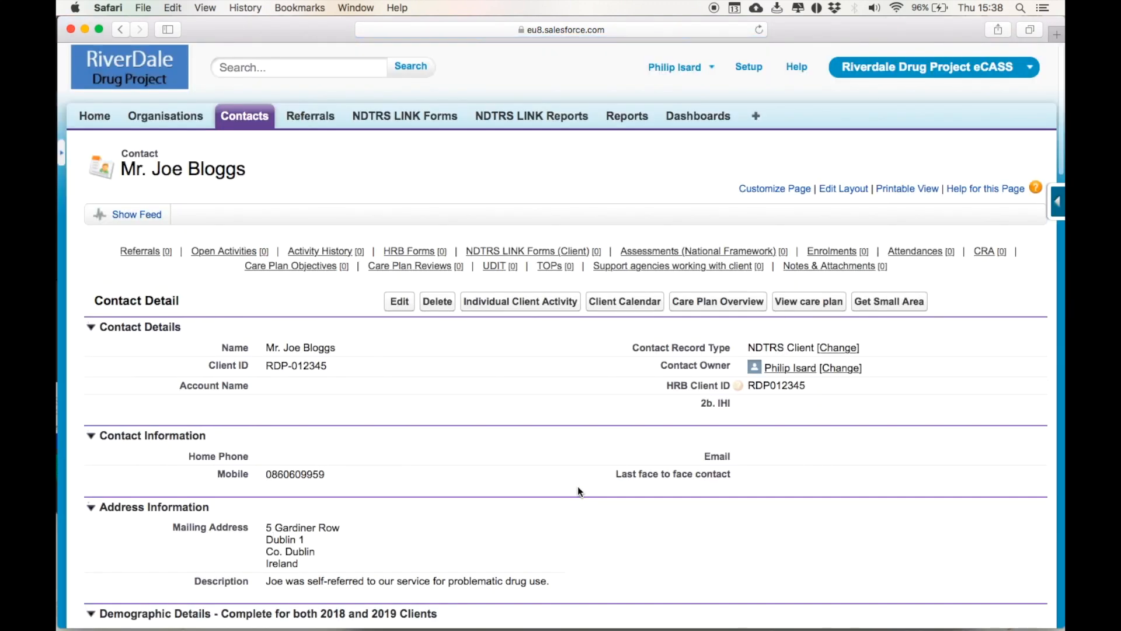
- Run Get Small Area for the client's address, accept the matched address and close the confirmation
scroll(579, 490, "down", 3)
scroll(578, 491, "down", 3)
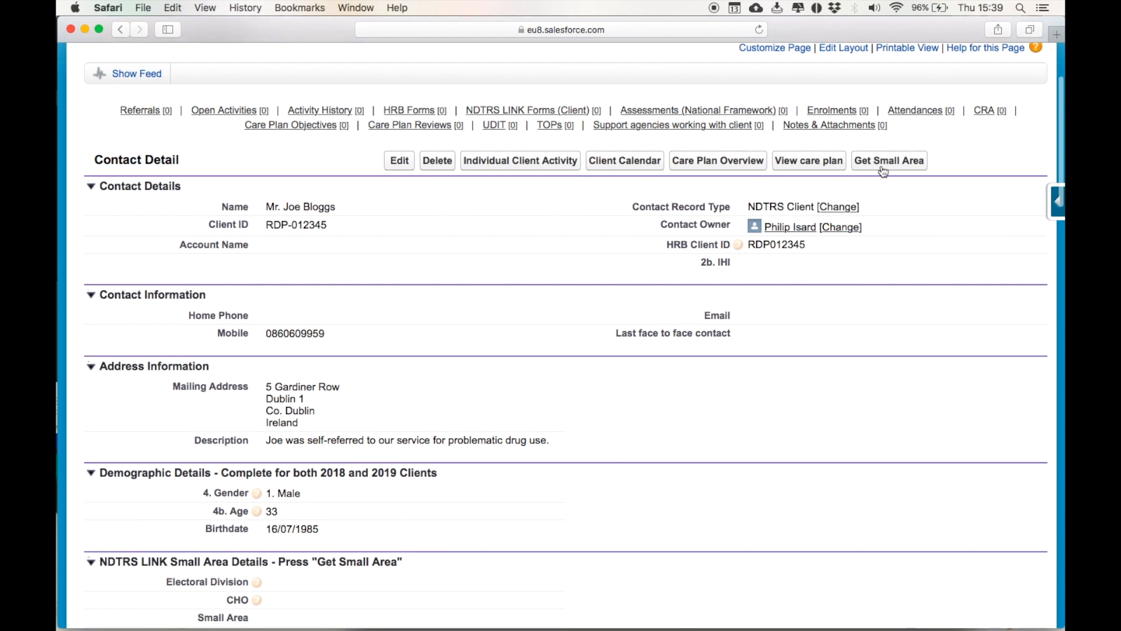
scroll(888, 161, "up", 5)
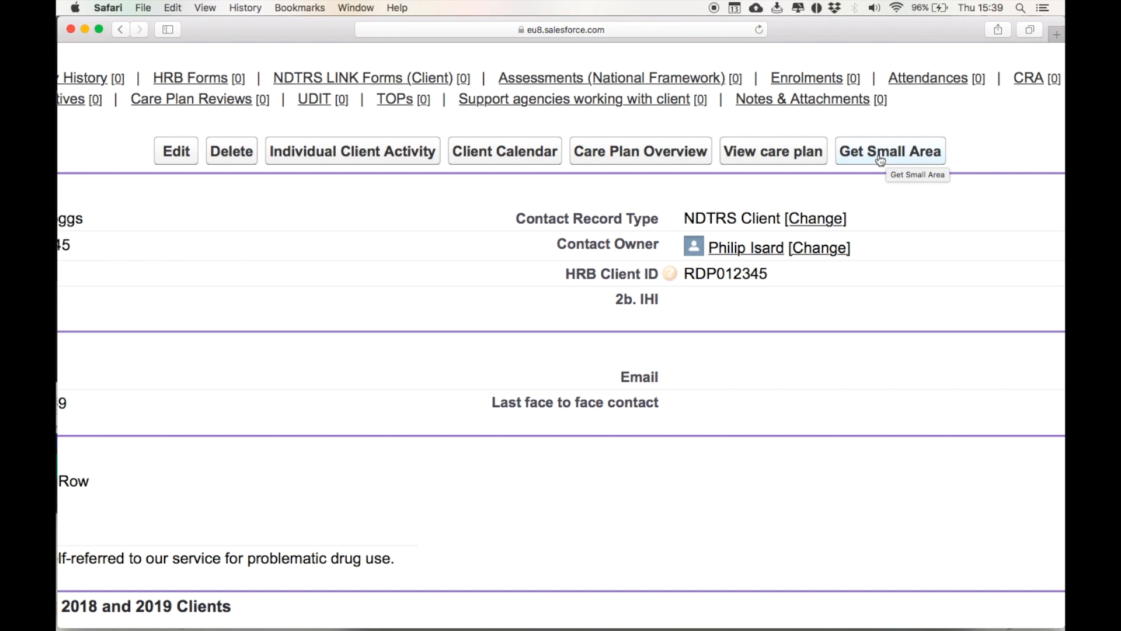
left_click(881, 161)
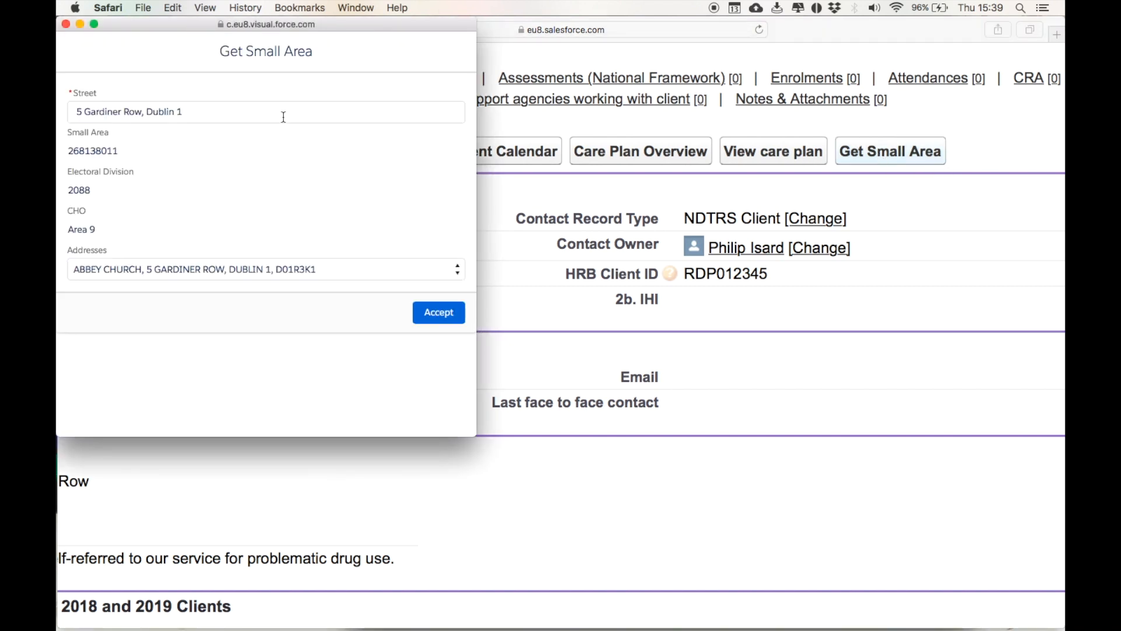
left_click(436, 318)
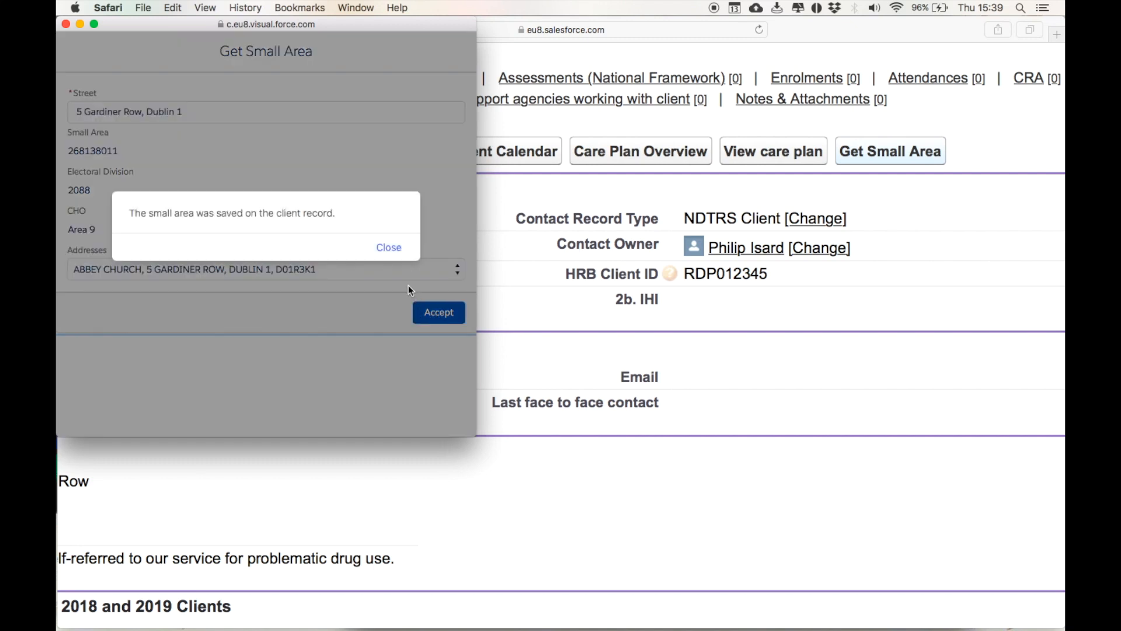
left_click(389, 246)
- Check the NDTRS LINK Small Area Details section of the contact record
scroll(332, 341, "left", 5)
scroll(332, 341, "down", 4)
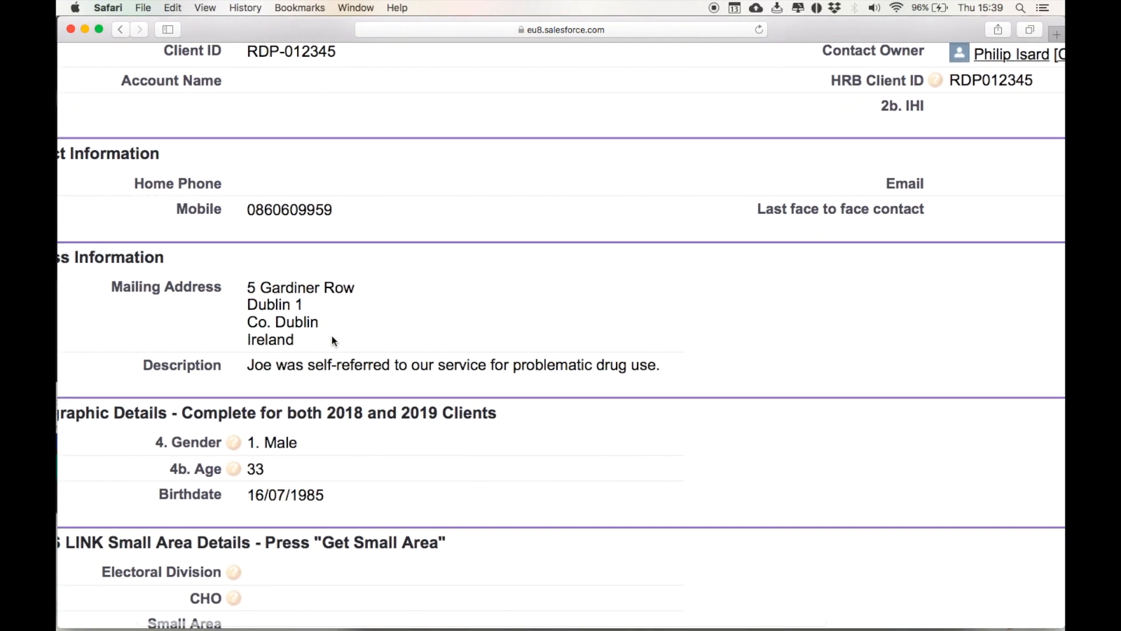
scroll(332, 342, "down", 3)
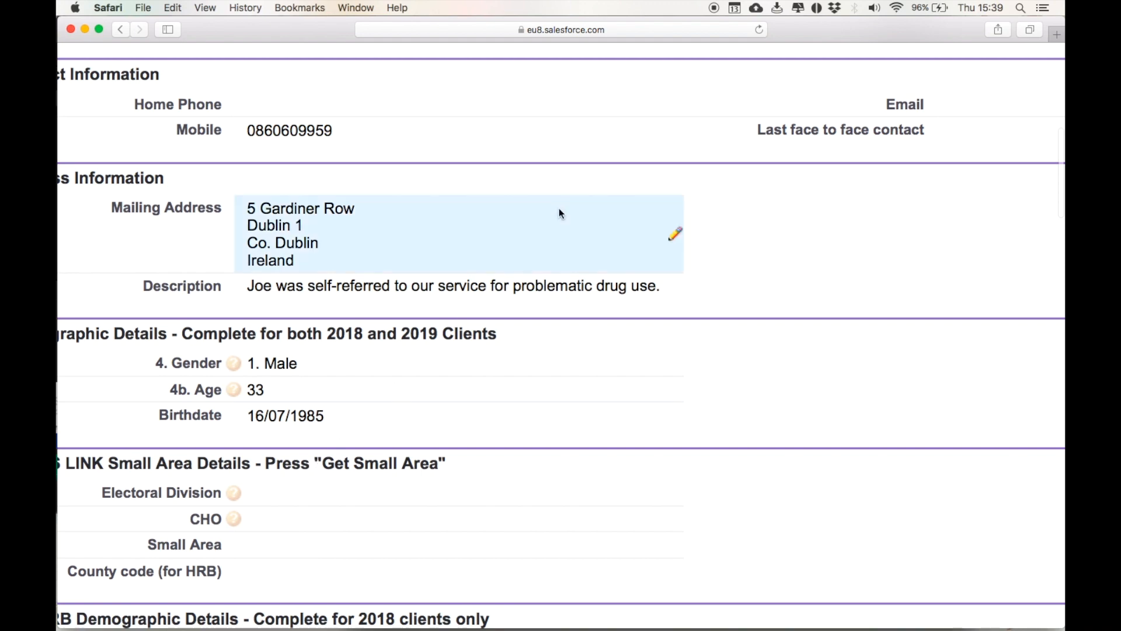
- Reload the contact record and check the Electoral Division, CHO and Small Area fields
left_click(760, 30)
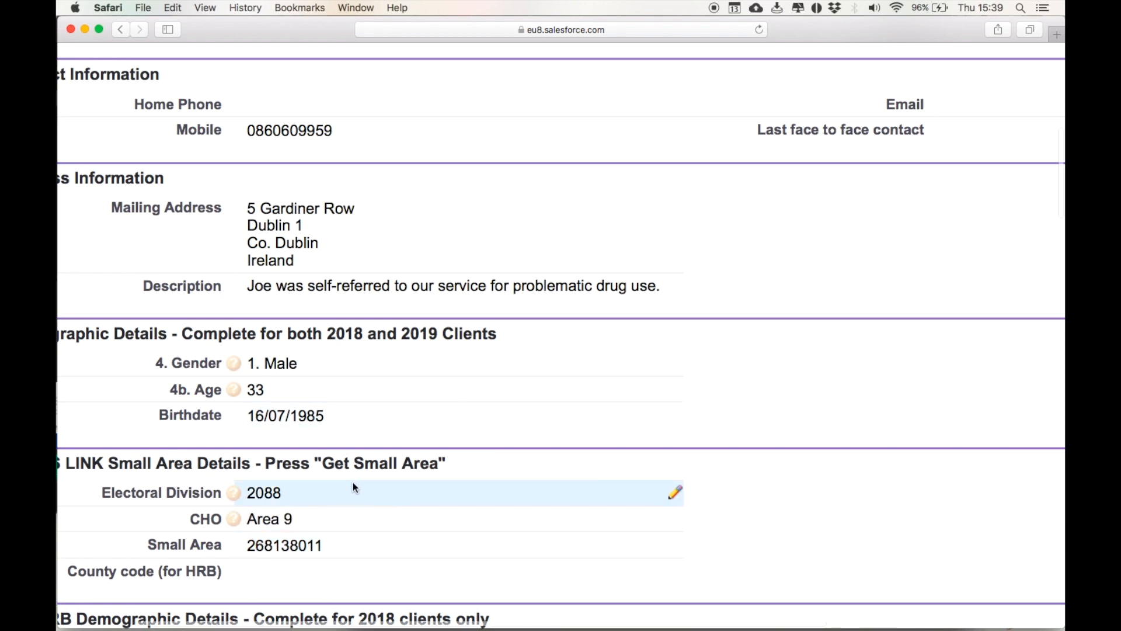
scroll(352, 485, "down", 5)
scroll(353, 484, "up", 3)
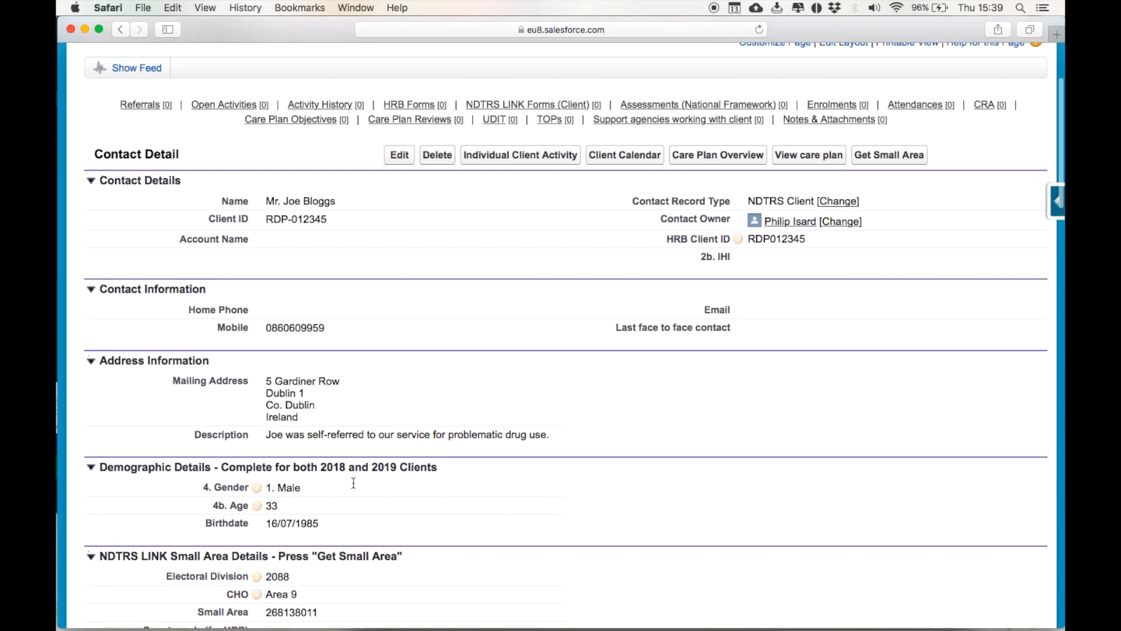
- Start a new NDTRS LINK form from the client's contact record
scroll(353, 484, "up", 2)
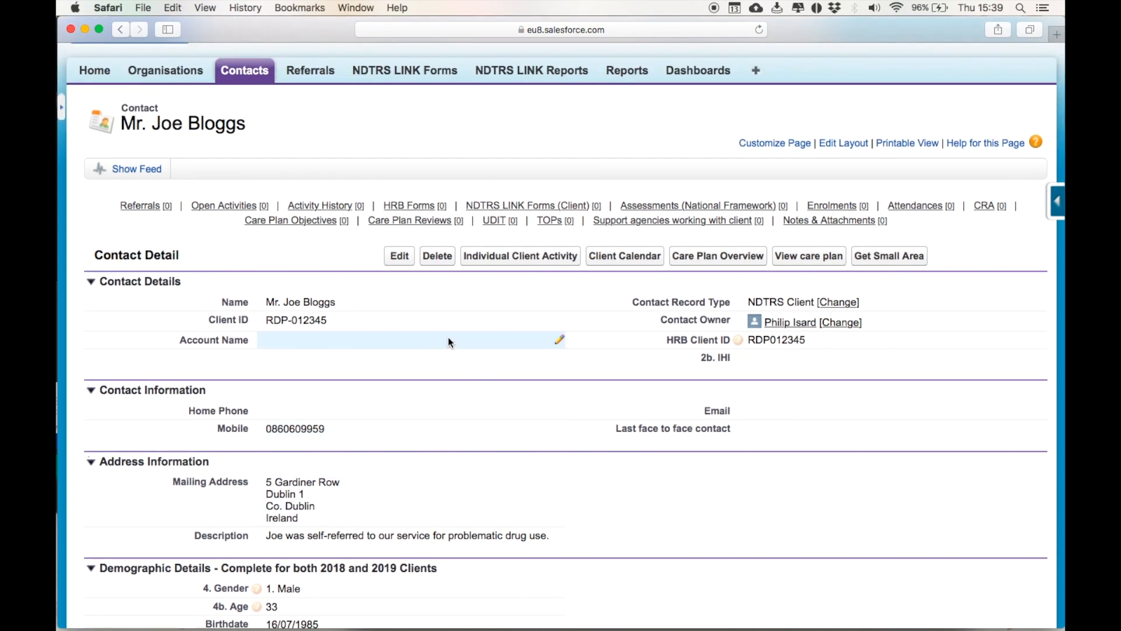
mouse_move(518, 211)
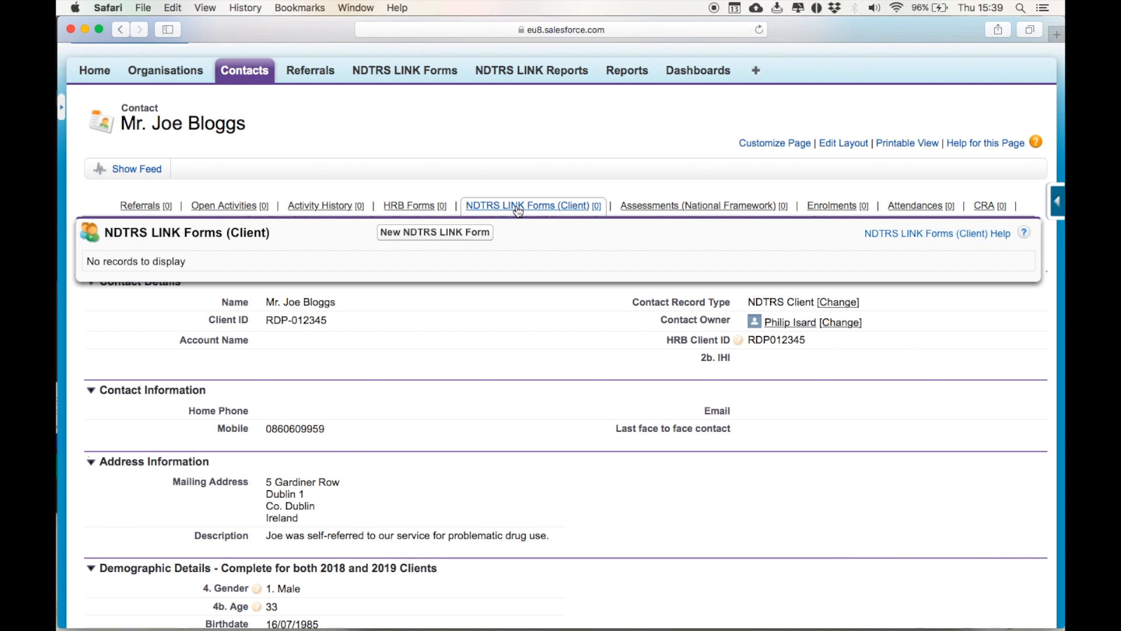
left_click(468, 233)
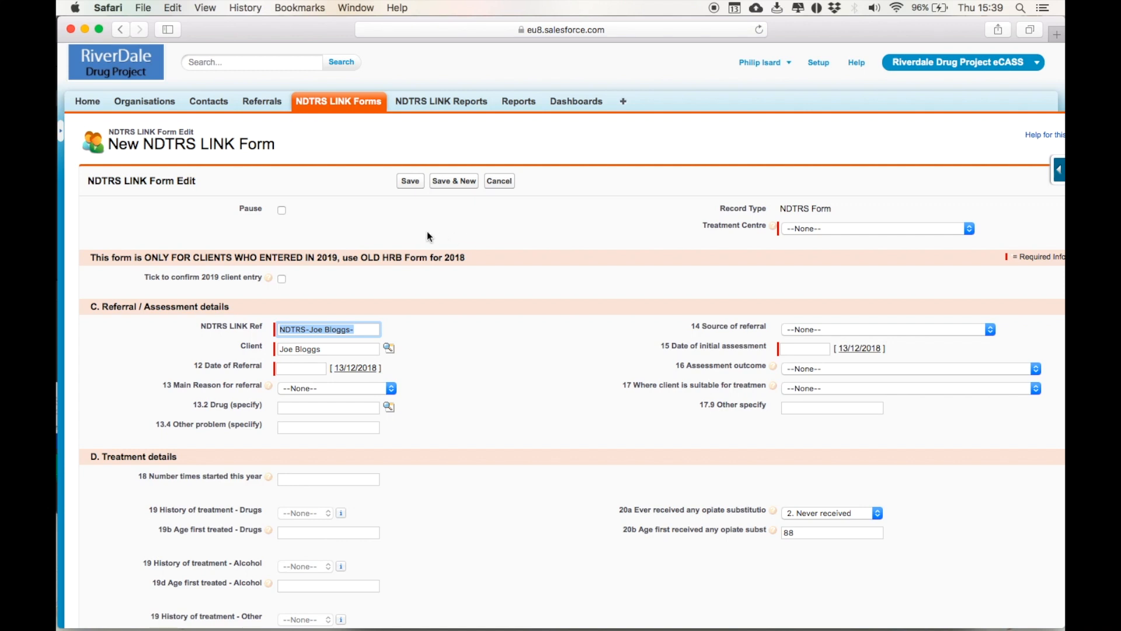
- Mark the form as paused, confirm 2019 client entry and set the treatment centre to 10001 - eCass Training Service 14
left_click(282, 212)
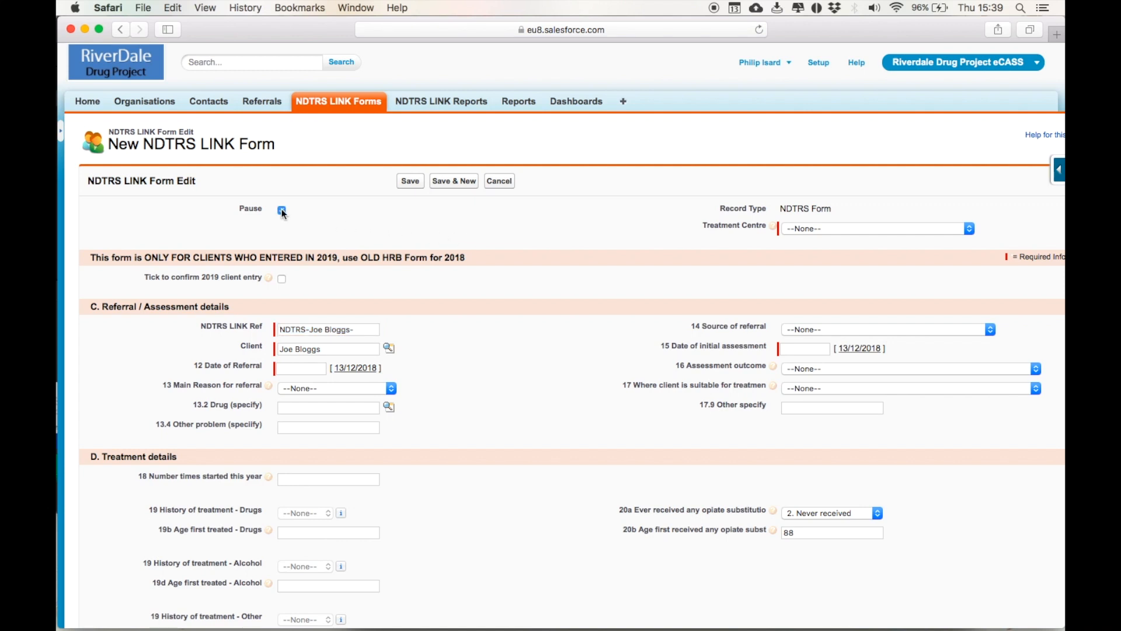
left_click(282, 280)
left_click(804, 233)
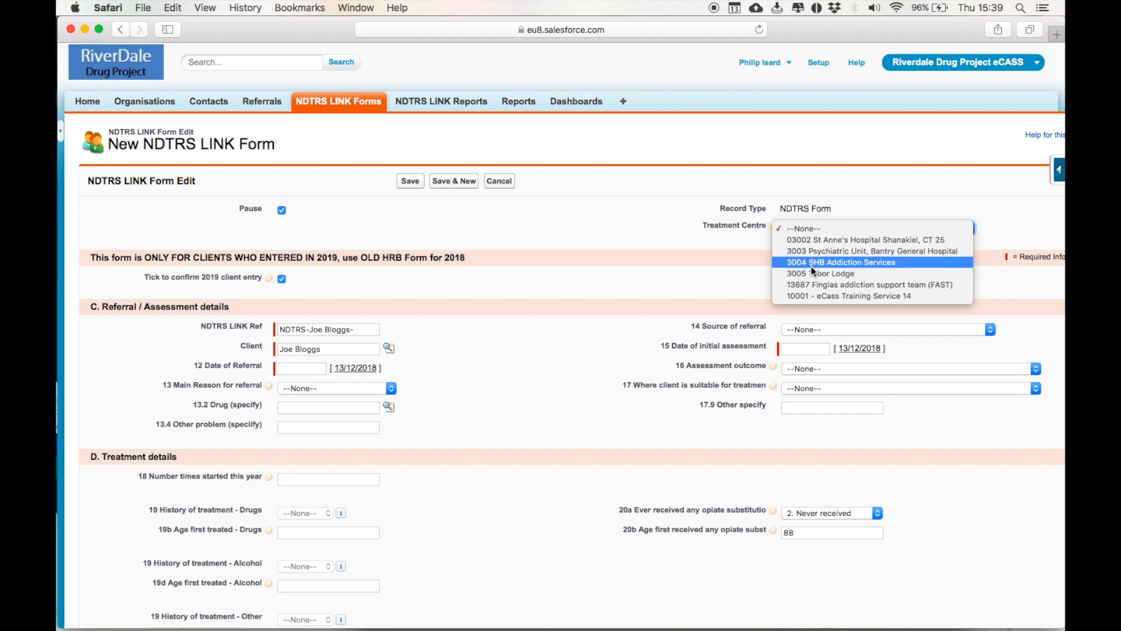
left_click(817, 293)
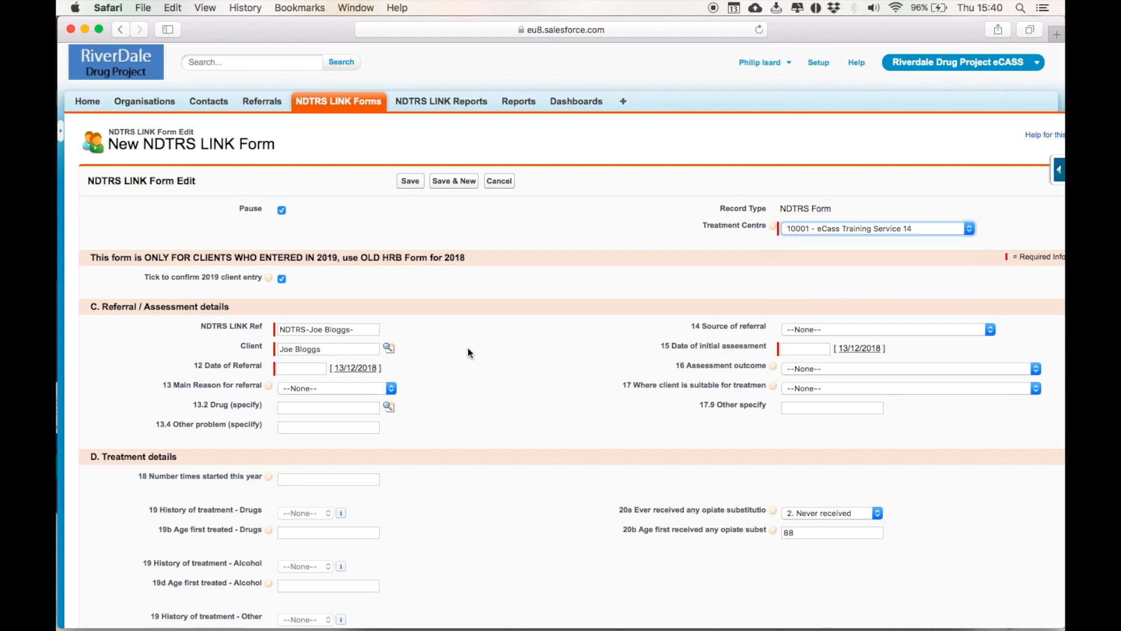
- Set the Date of Referral in the referral details to 01/12/2018
scroll(196, 365, "up", 3)
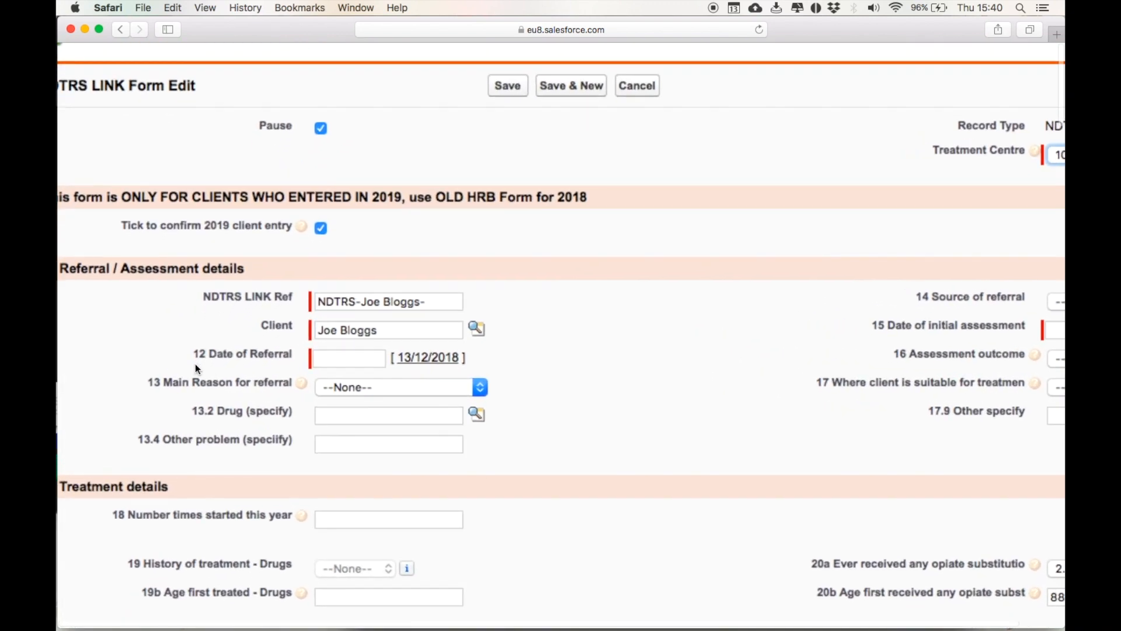
scroll(195, 363, "down", 1)
scroll(195, 363, "right", 1)
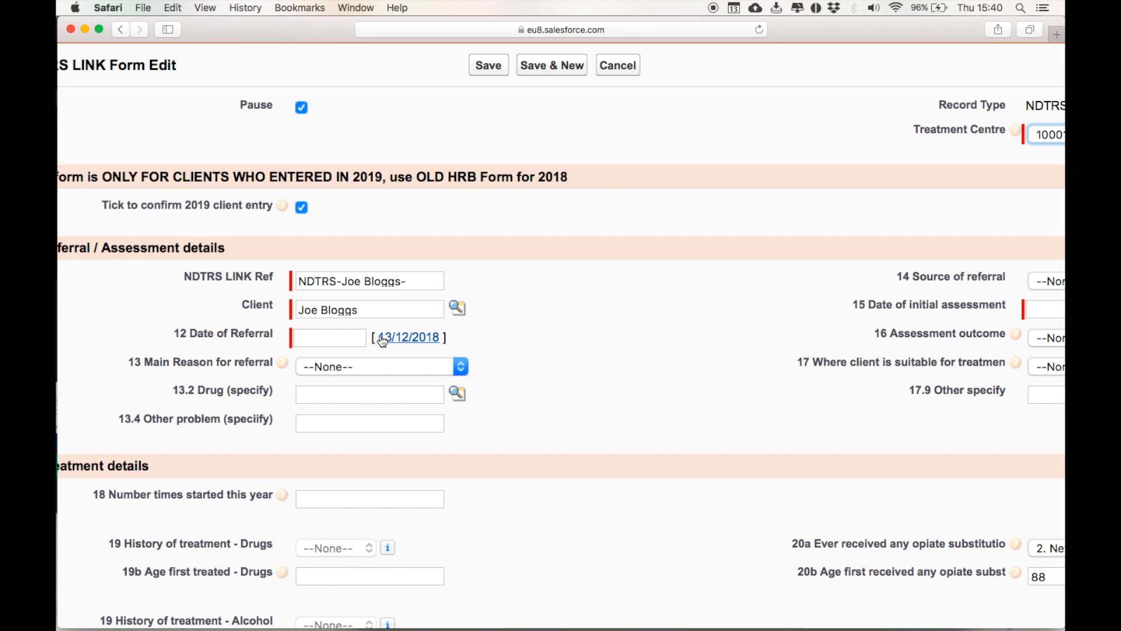
left_click(340, 338)
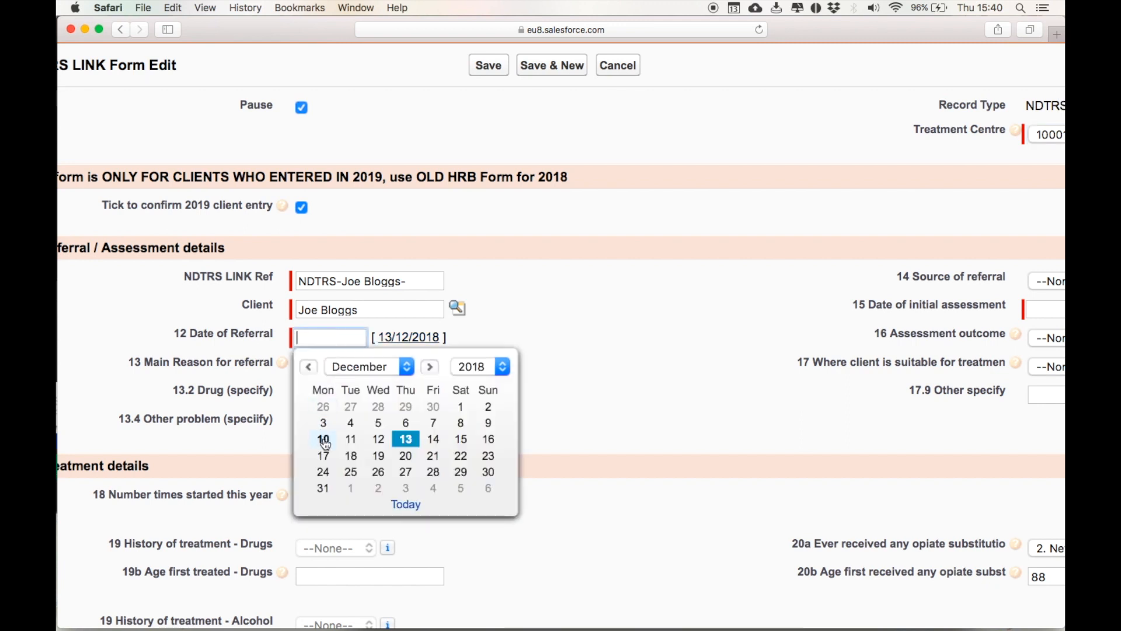
left_click(461, 407)
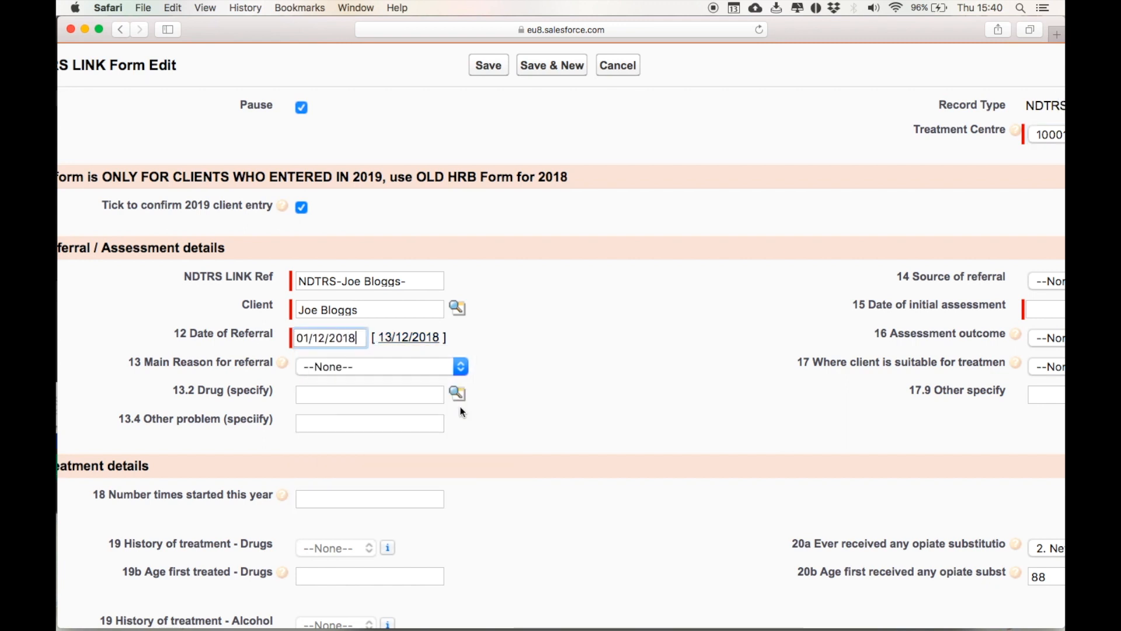
- Set the main reason for referral to 2. Drug (specify) and look up "Benzo" to specify Benzodiazepines (unspecified)
left_click(462, 368)
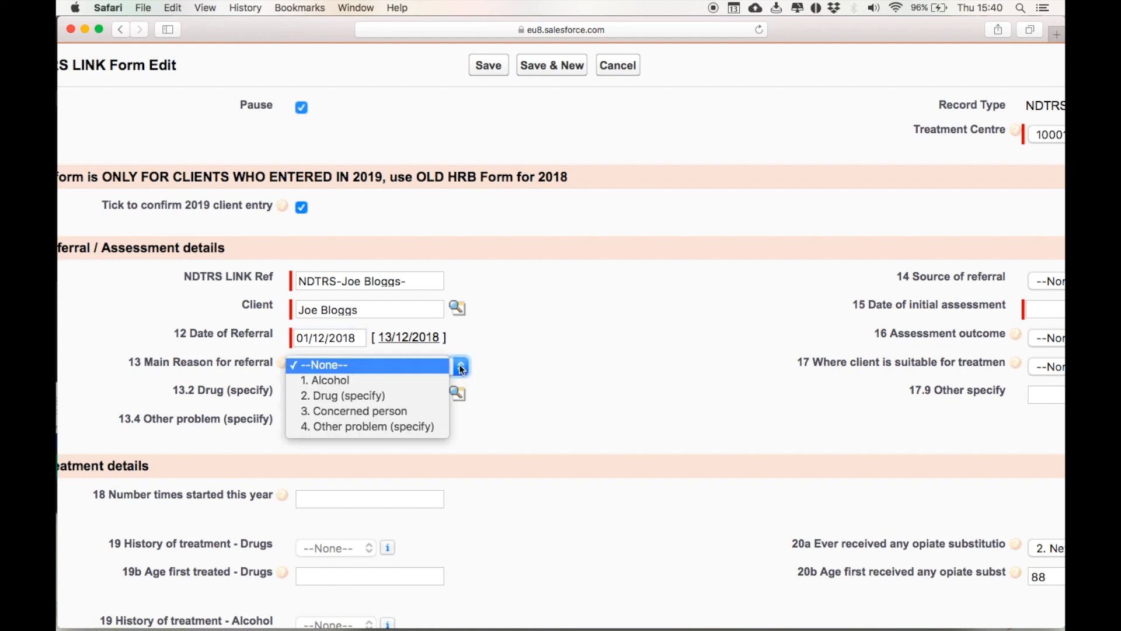
left_click(433, 397)
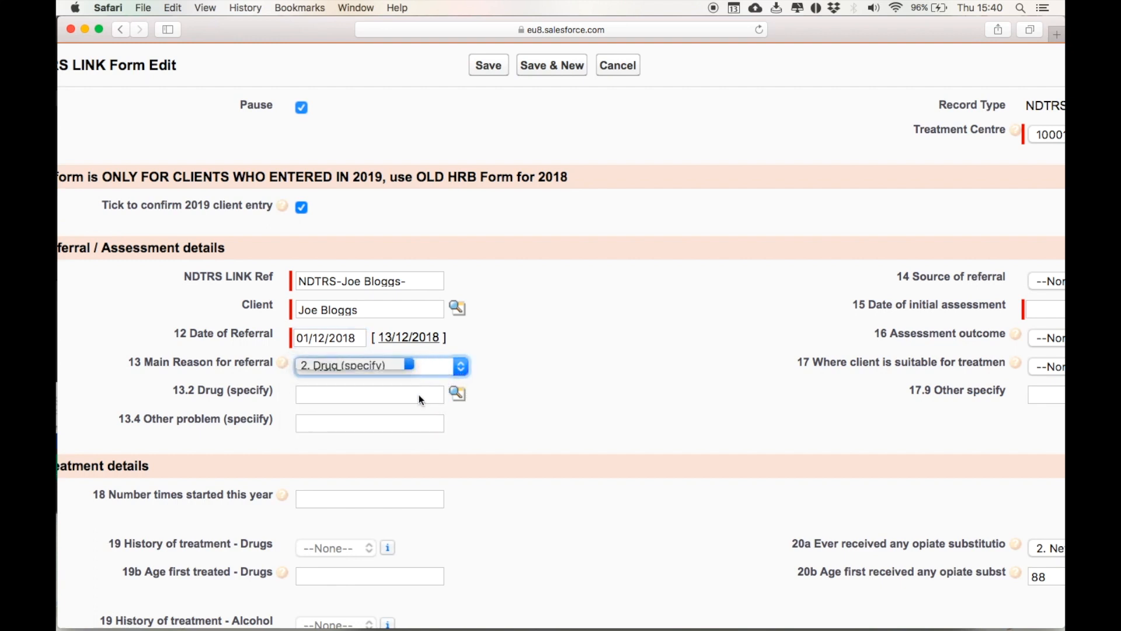
left_click(455, 397)
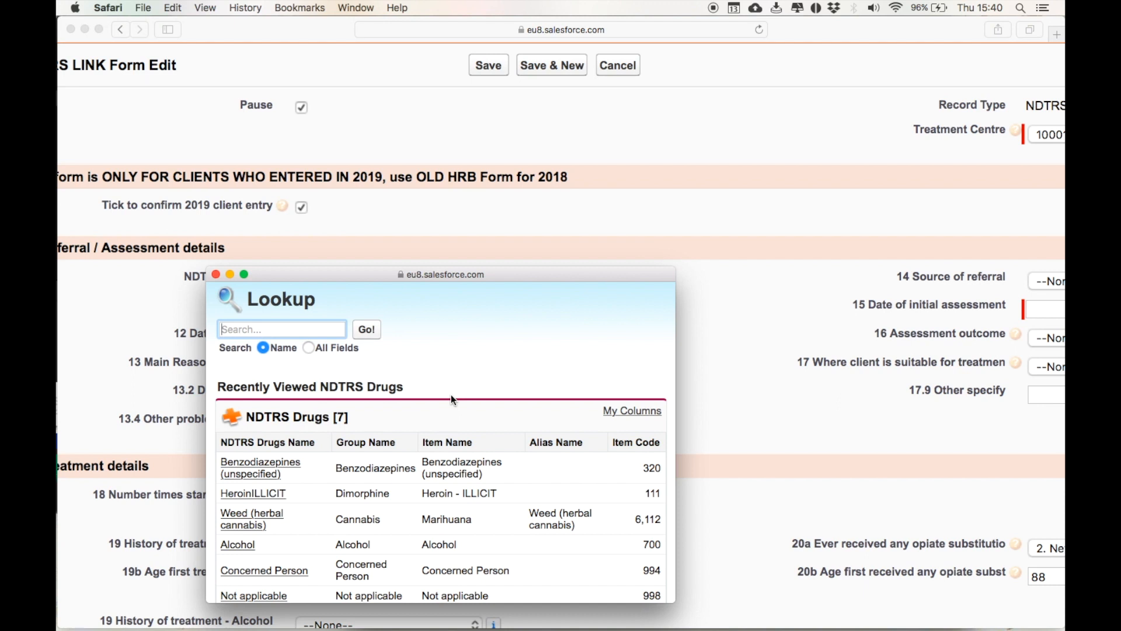
type("Benzo")
key("Return")
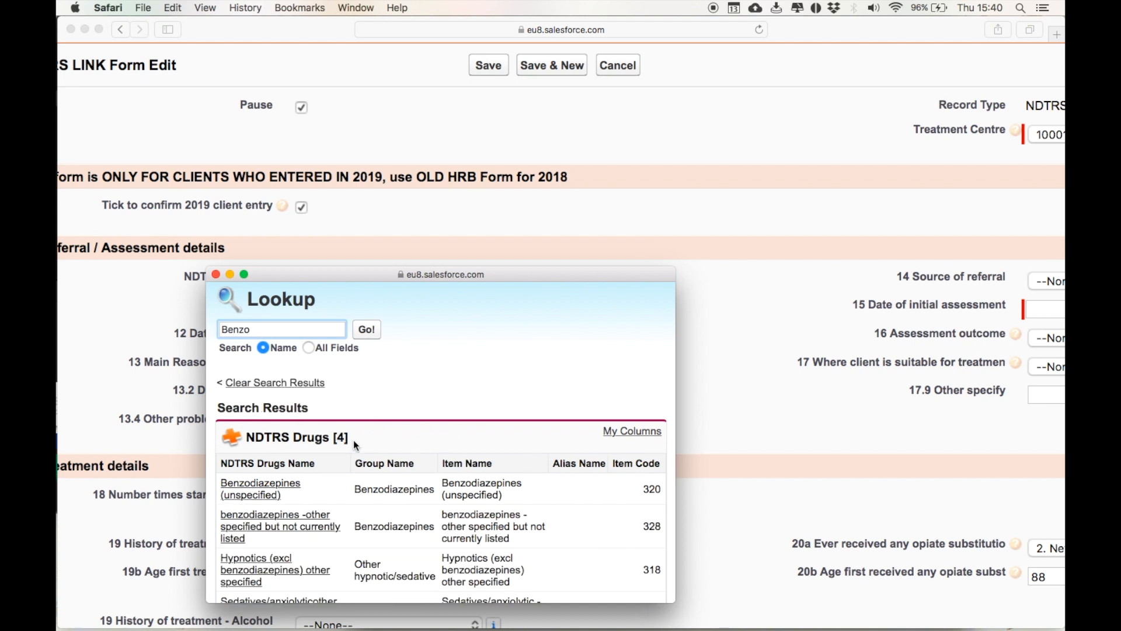
left_click(289, 490)
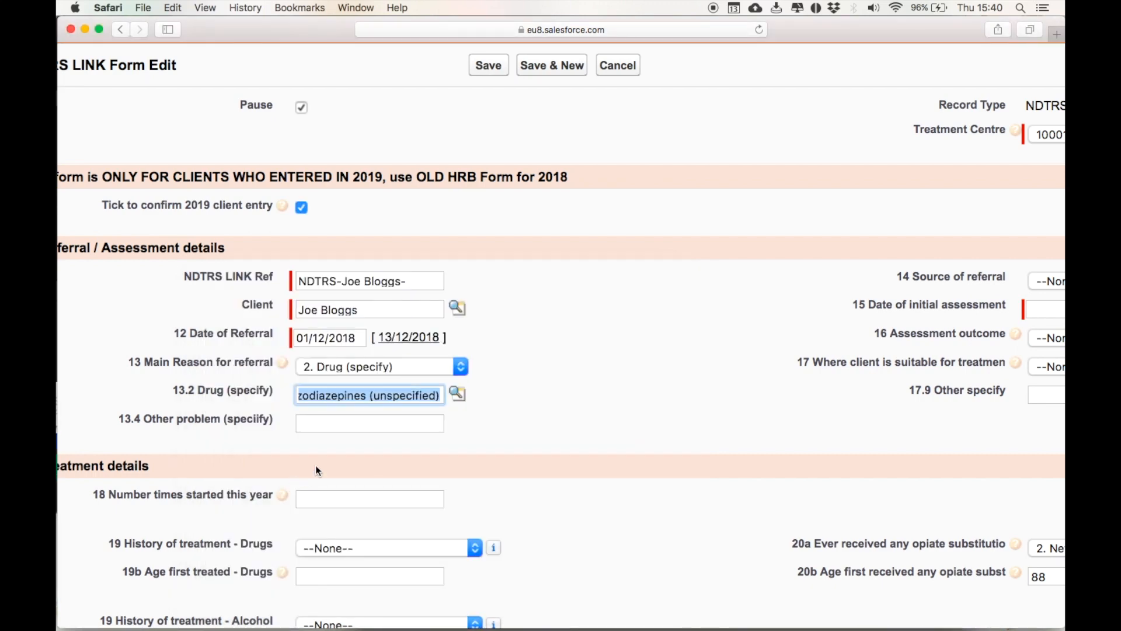
- Set the source of referral to 1. Self and the date of initial assessment to 10/12/2018
scroll(535, 434, "right", 10)
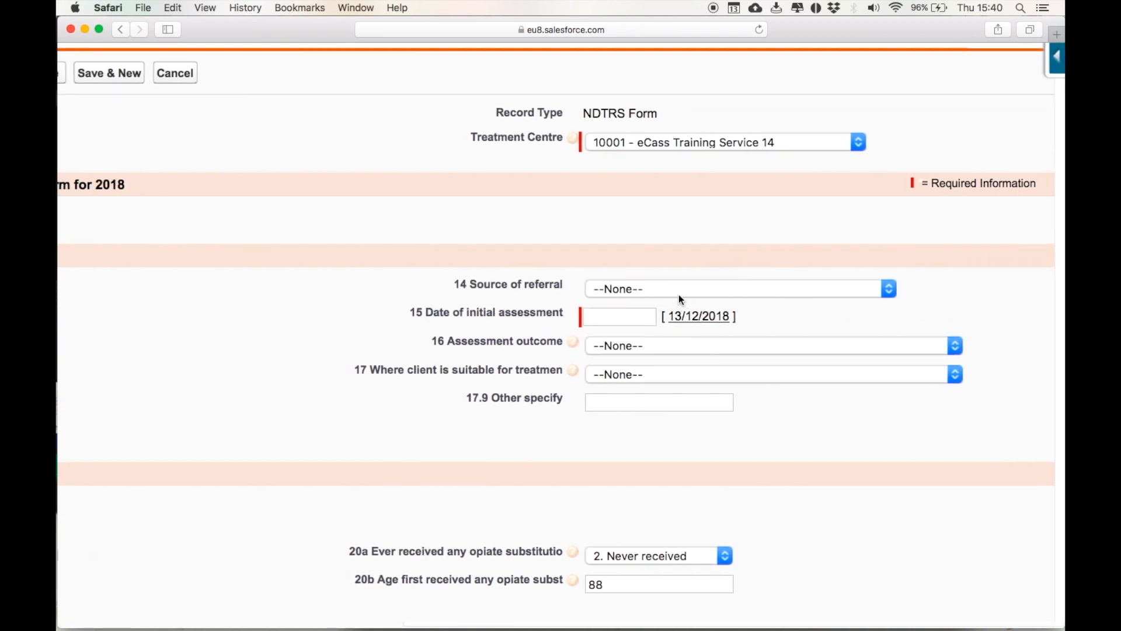
left_click(679, 292)
left_click(695, 302)
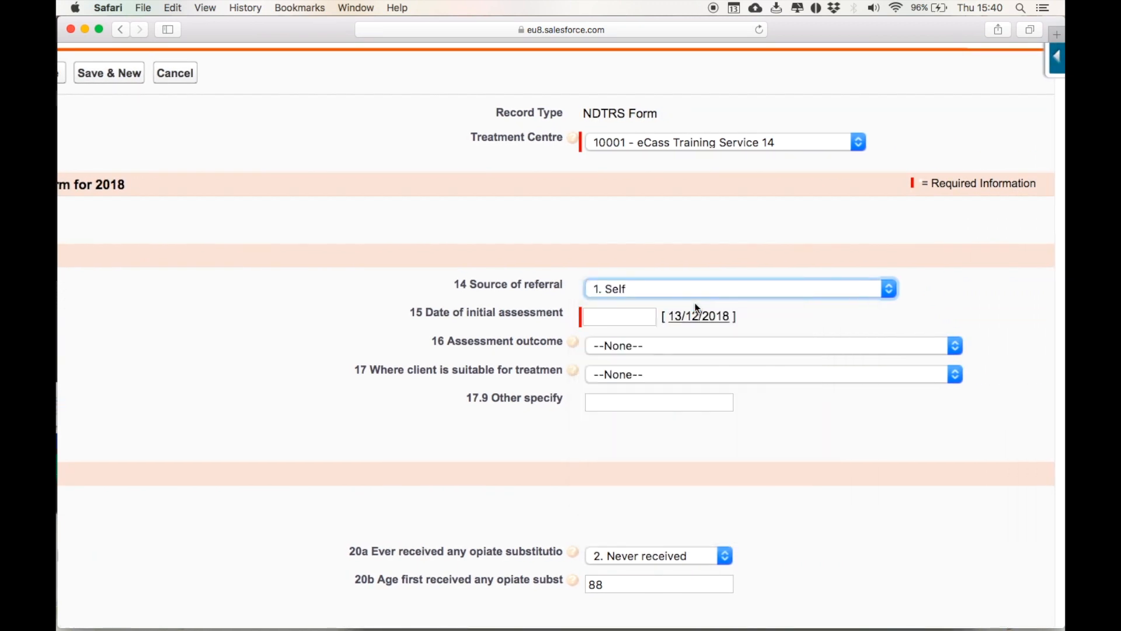
left_click(646, 314)
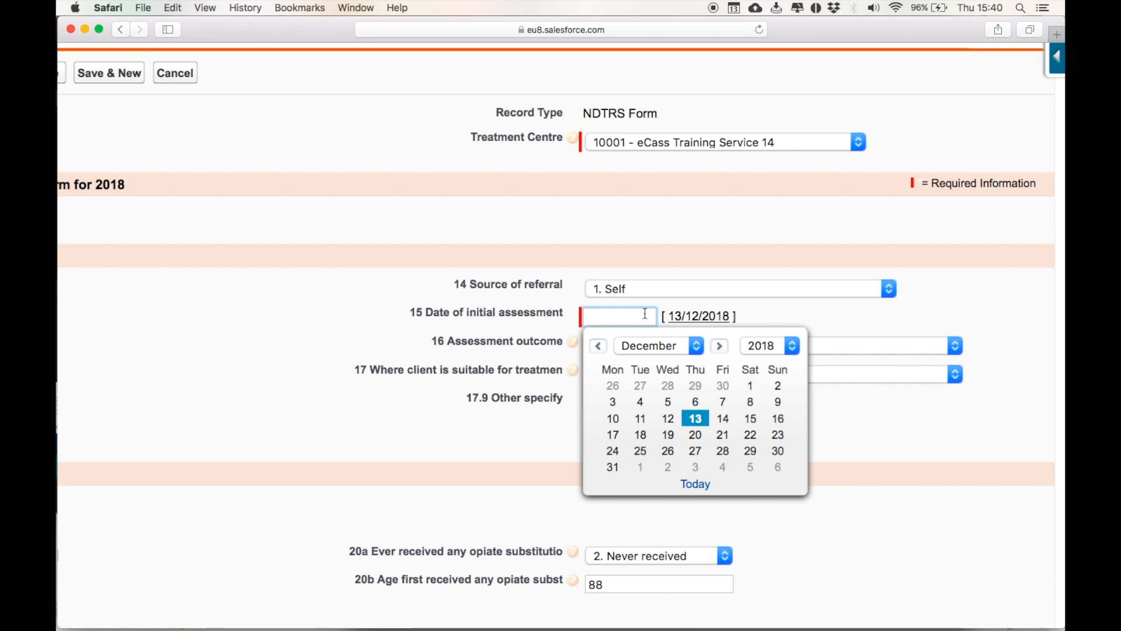
left_click(617, 419)
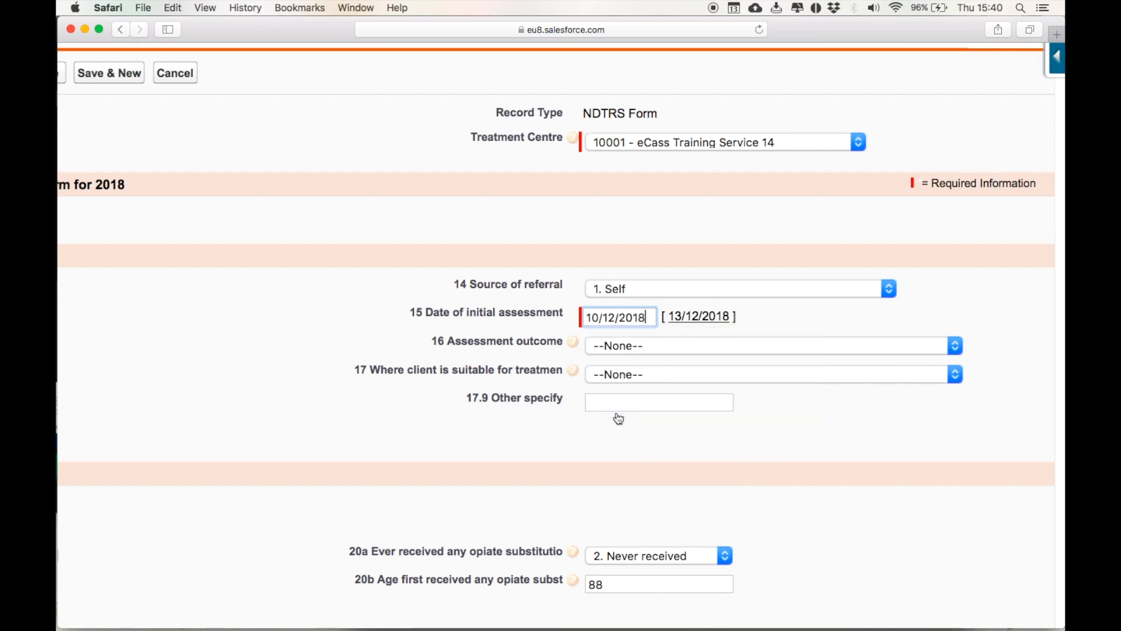
- Record the assessment outcome as suitable for treatment in any drug/alcohol service, with treatment offered with this centre and client accepted
left_click(633, 345)
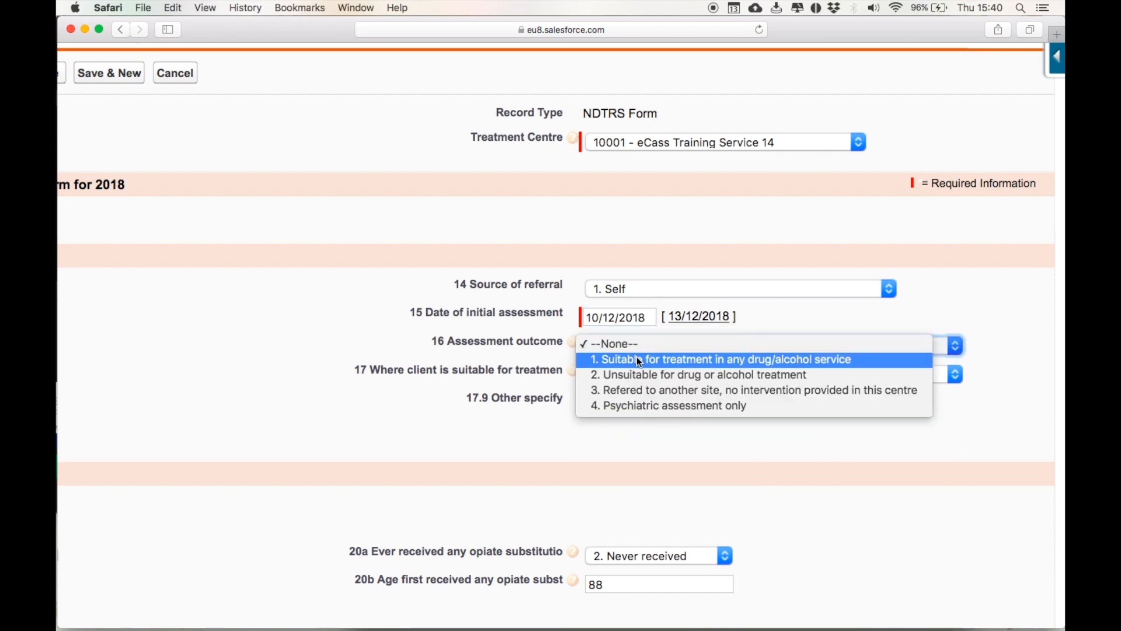
left_click(638, 361)
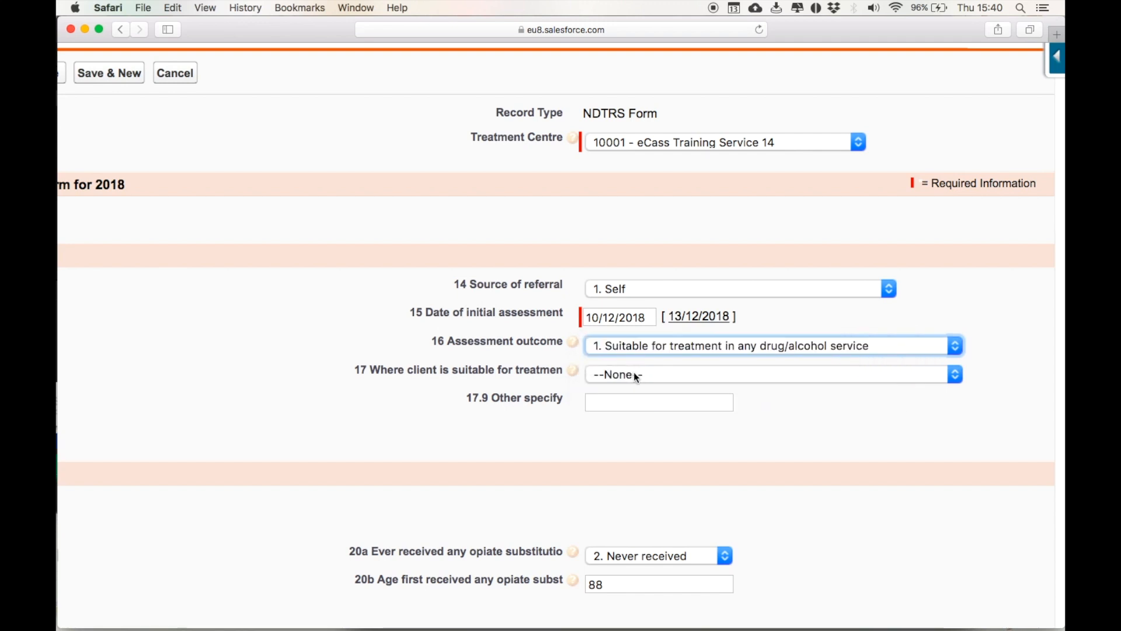
left_click(635, 374)
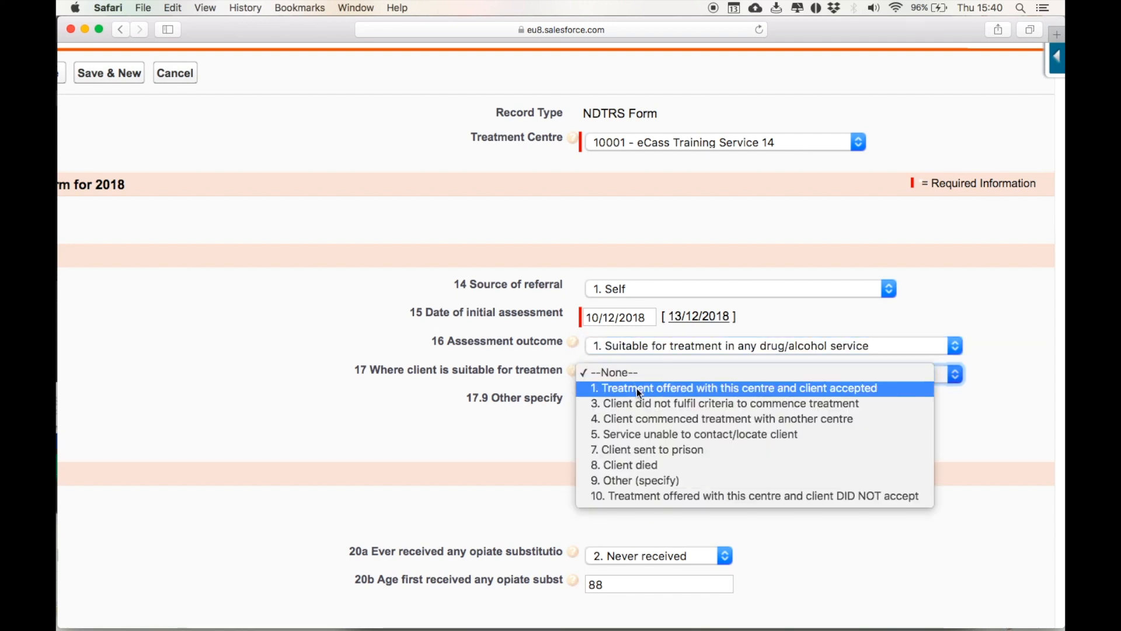
left_click(639, 389)
- In the treatment details, set the number of times started this year to 1 and the drugs treatment history to Never treated
scroll(538, 453, "left", 10)
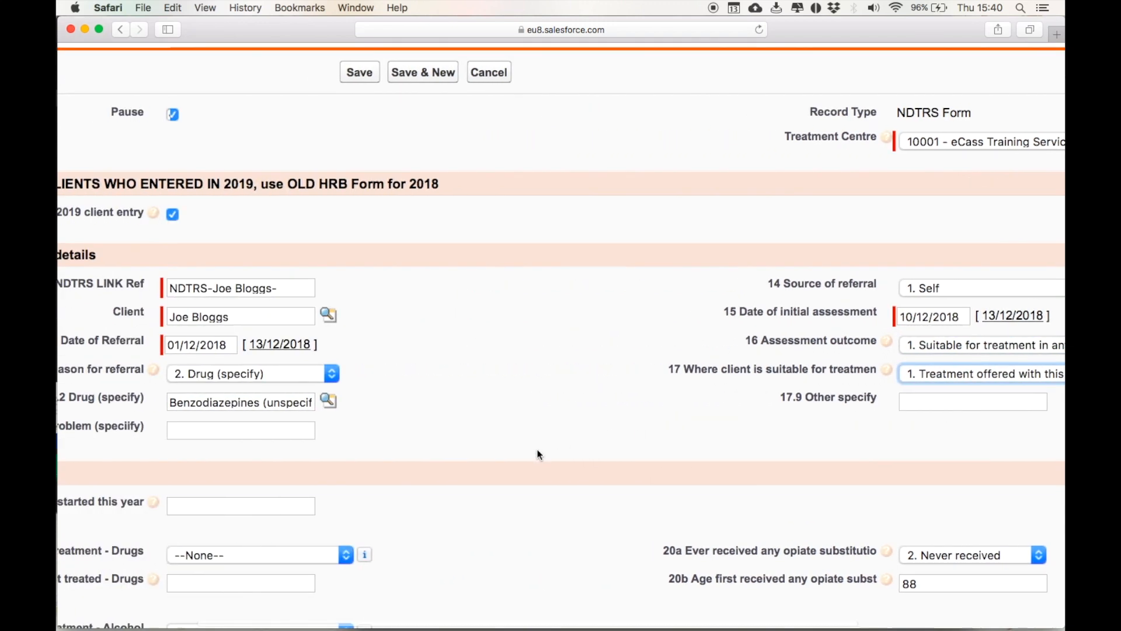
scroll(538, 454, "left", 4)
scroll(539, 455, "down", 5)
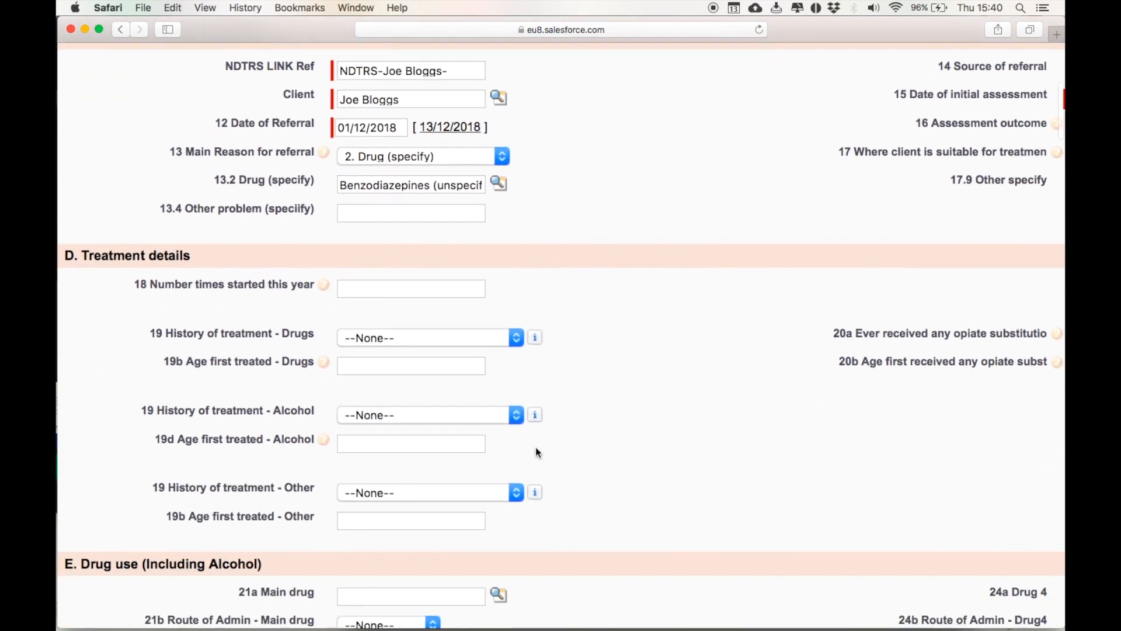
left_click(358, 289)
type("1")
left_click(377, 339)
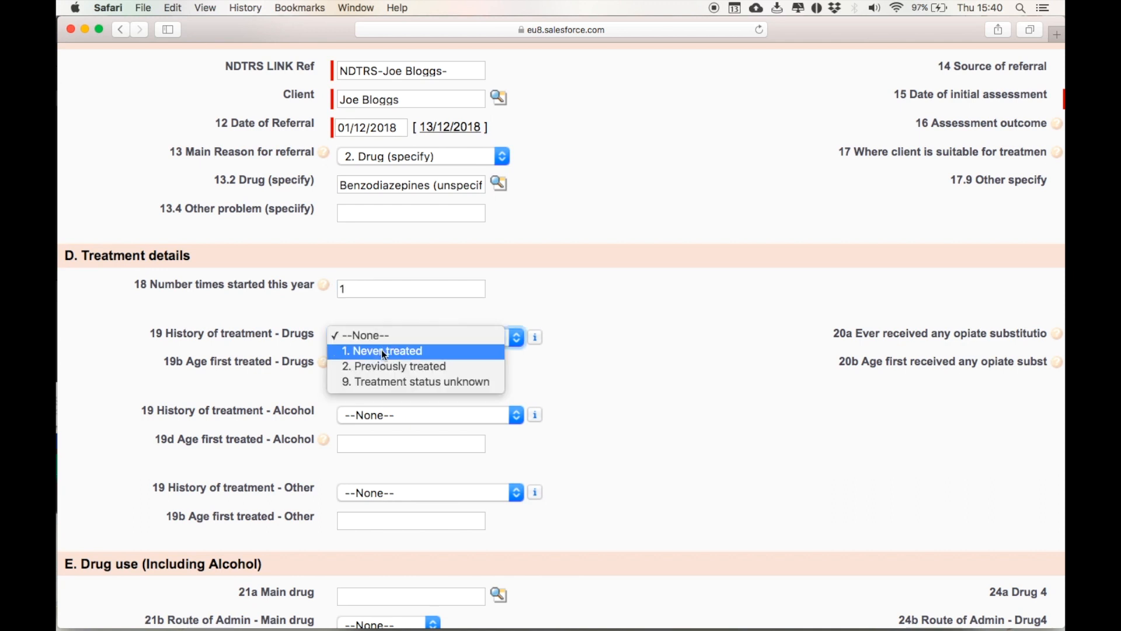
left_click(381, 349)
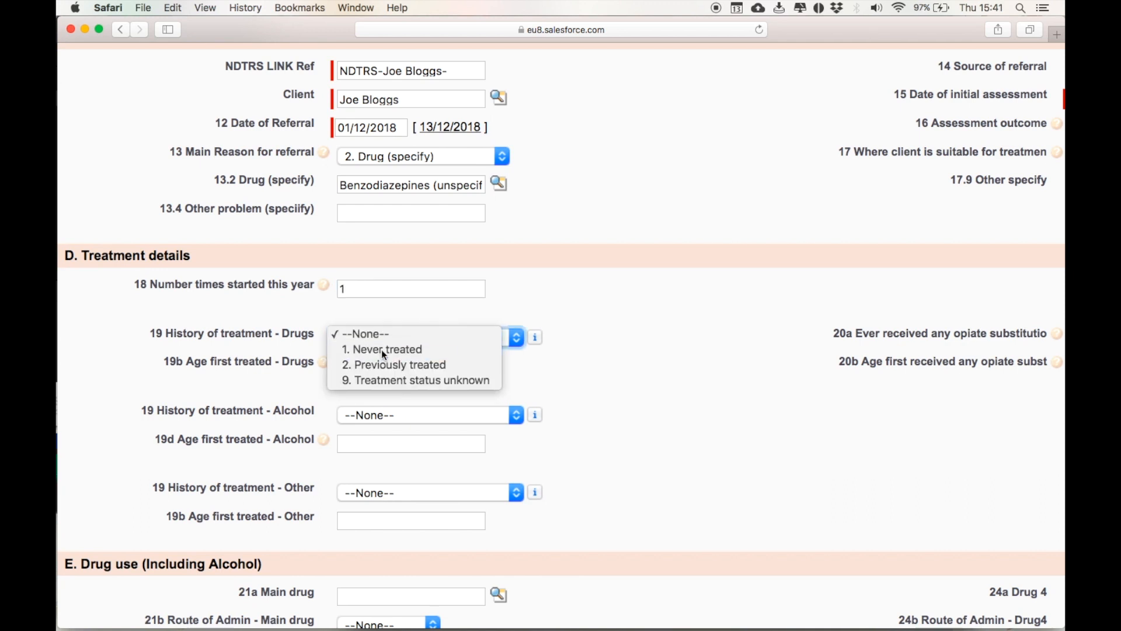
- Set the history of treatment for both Alcohol and Other to 9. Treatment status unknown
left_click(377, 409)
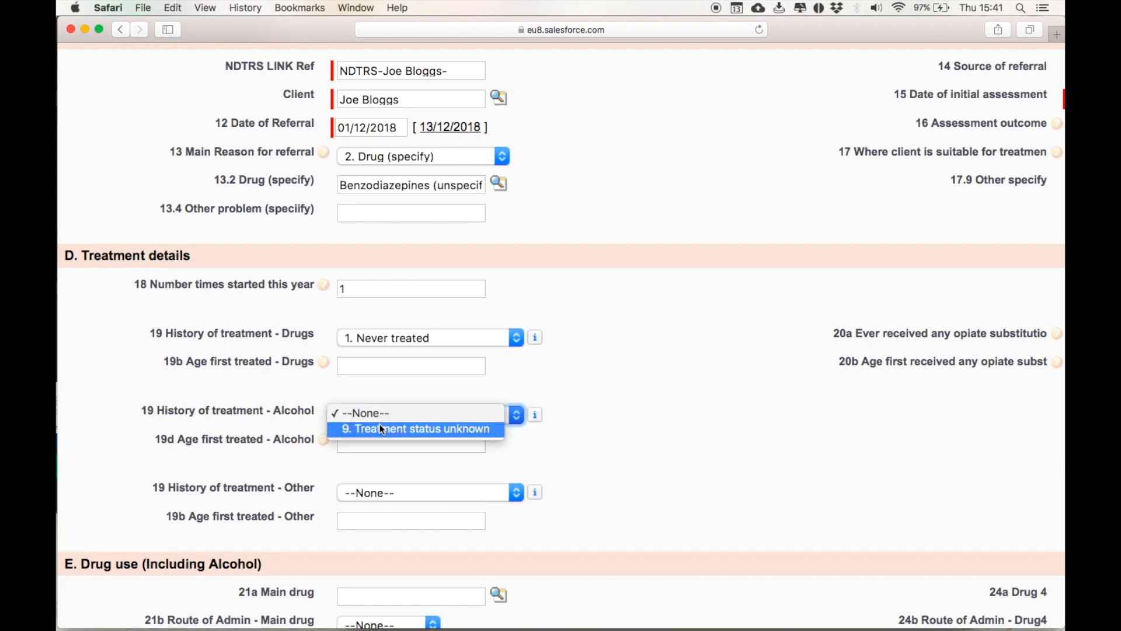
left_click(378, 428)
left_click(378, 492)
left_click(379, 505)
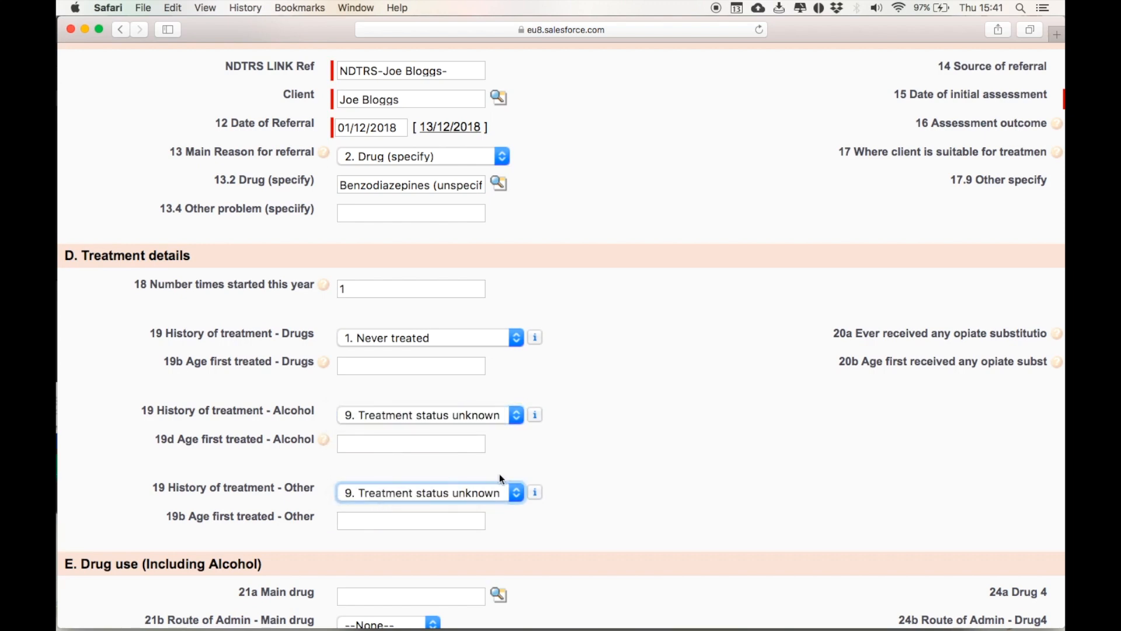
- Check the opiate substitution fields and look up Benzodiazepines (unspecified) as the 21a main drug in the drug use section
scroll(519, 468, "right", 10)
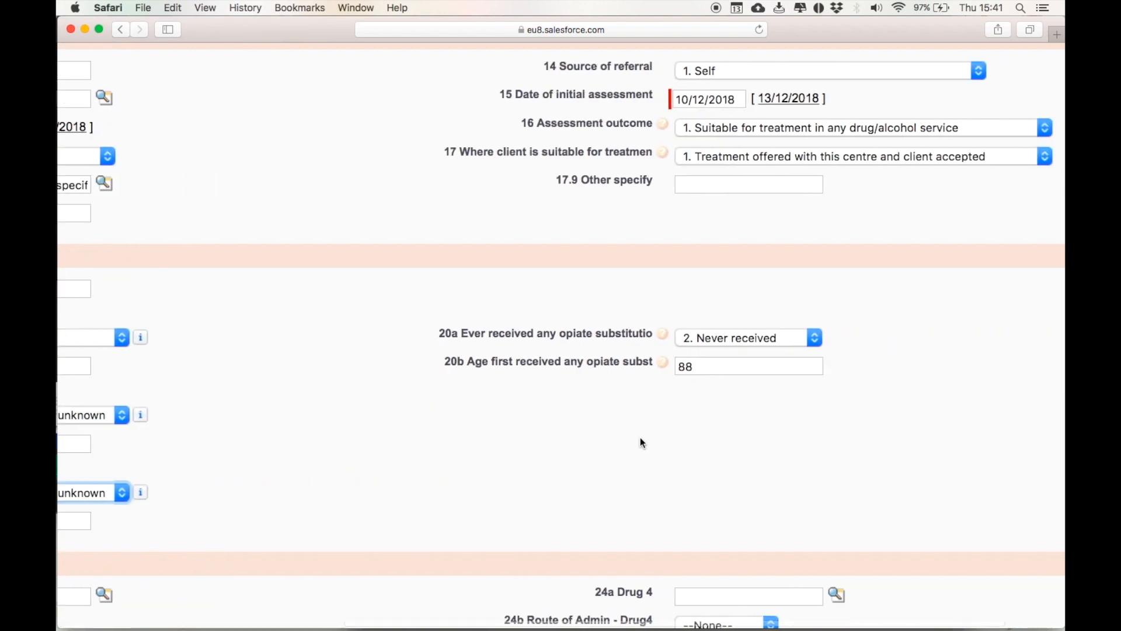
scroll(643, 442, "left", 10)
scroll(642, 442, "down", 3)
scroll(640, 436, "down", 3)
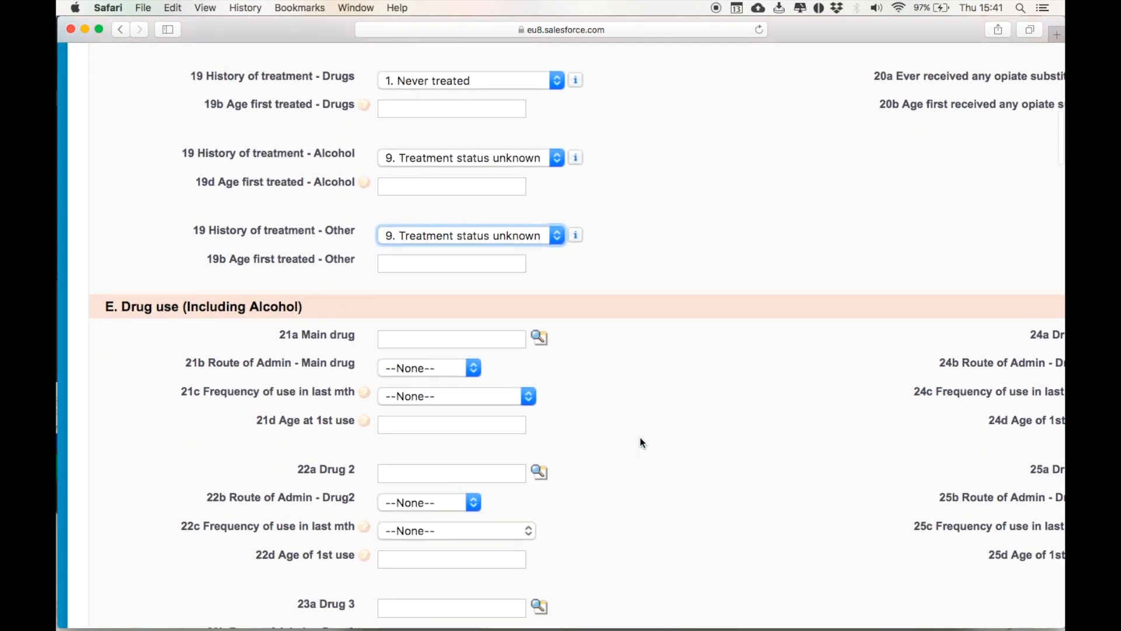
left_click(491, 341)
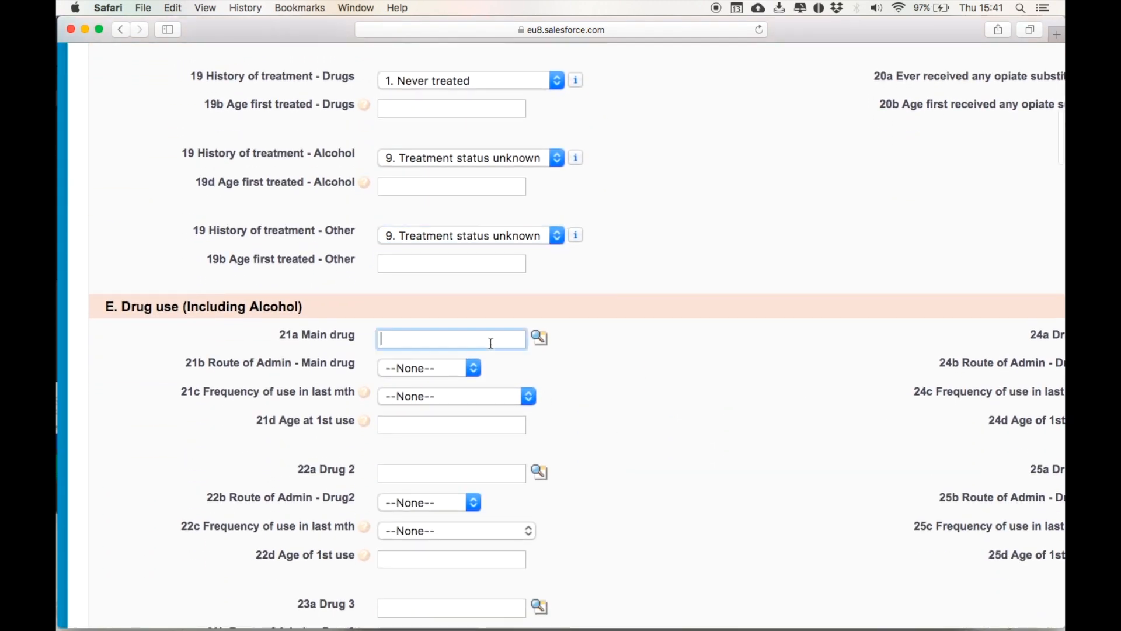
left_click(537, 339)
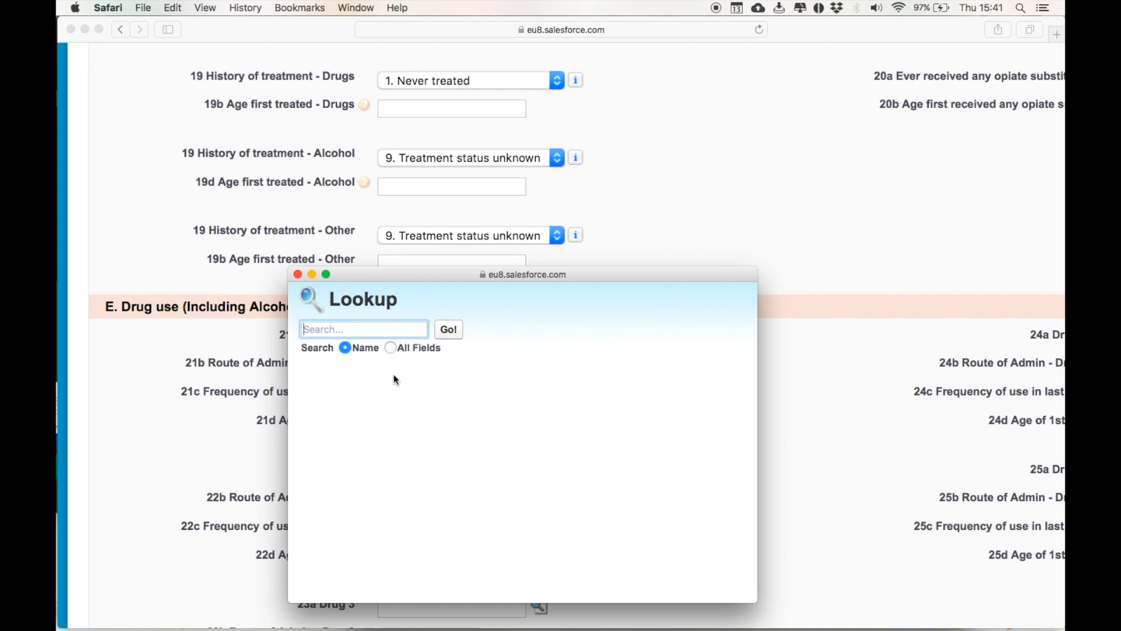
left_click(344, 464)
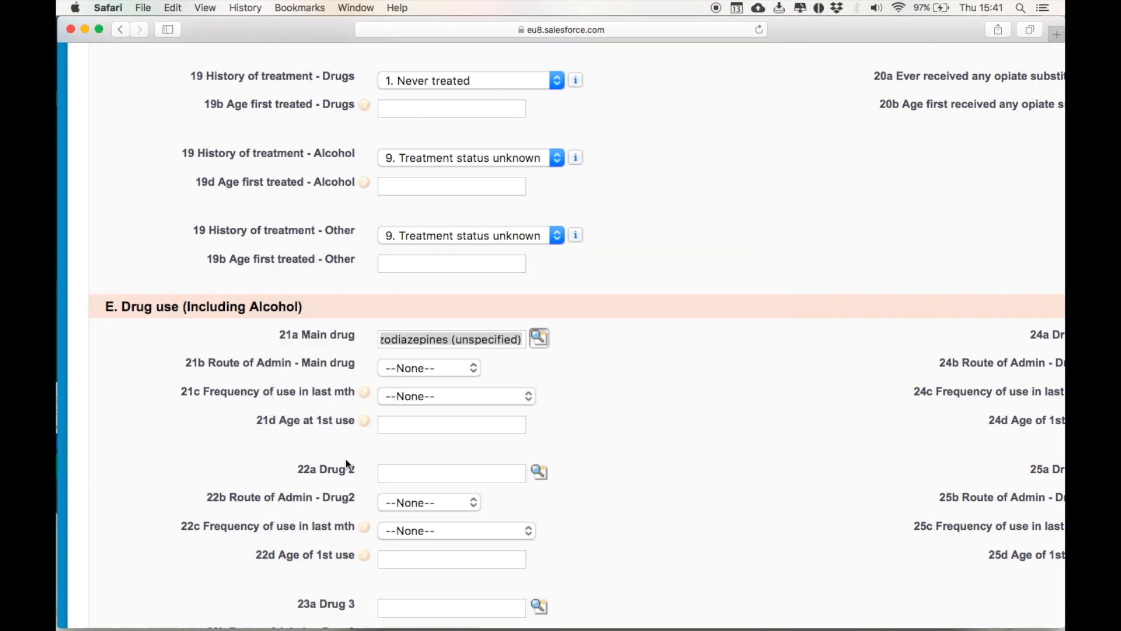
- Set the main drug's route of administration to 3. Eat/drink, frequency to 6. 4-6 days per week, and age at first use to 22
left_click(394, 366)
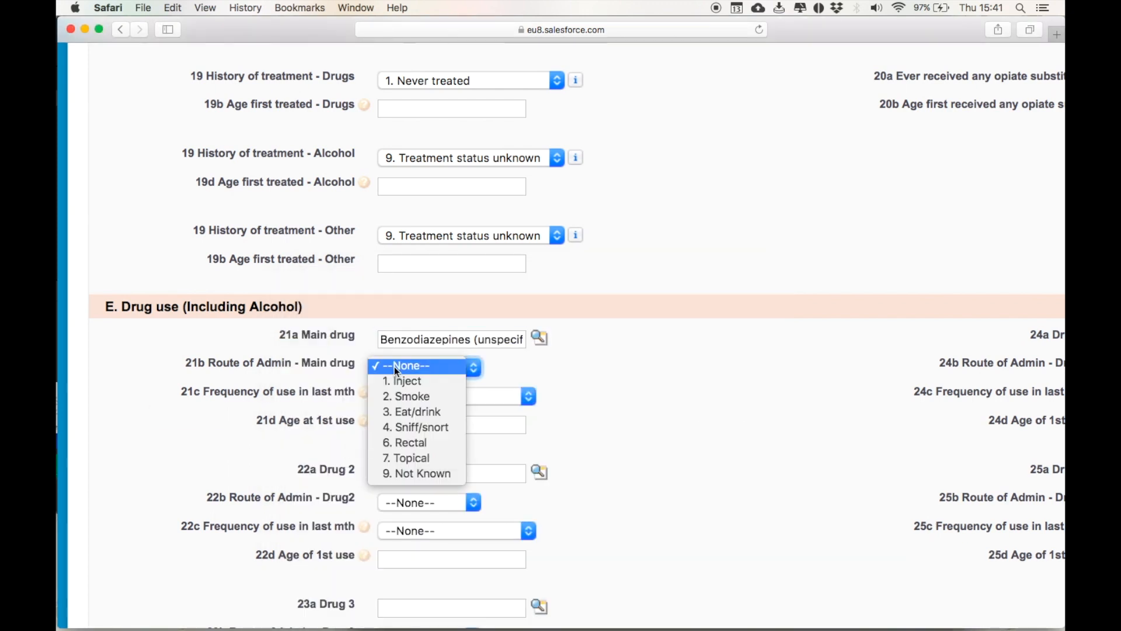
left_click(408, 414)
left_click(422, 403)
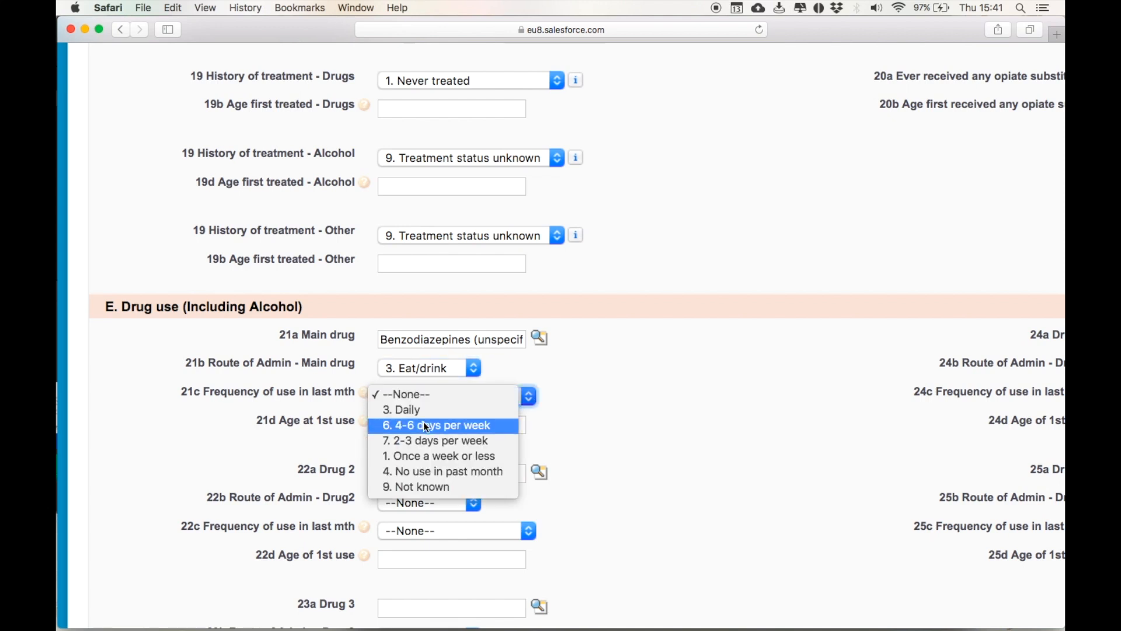
left_click(426, 426)
left_click(420, 420)
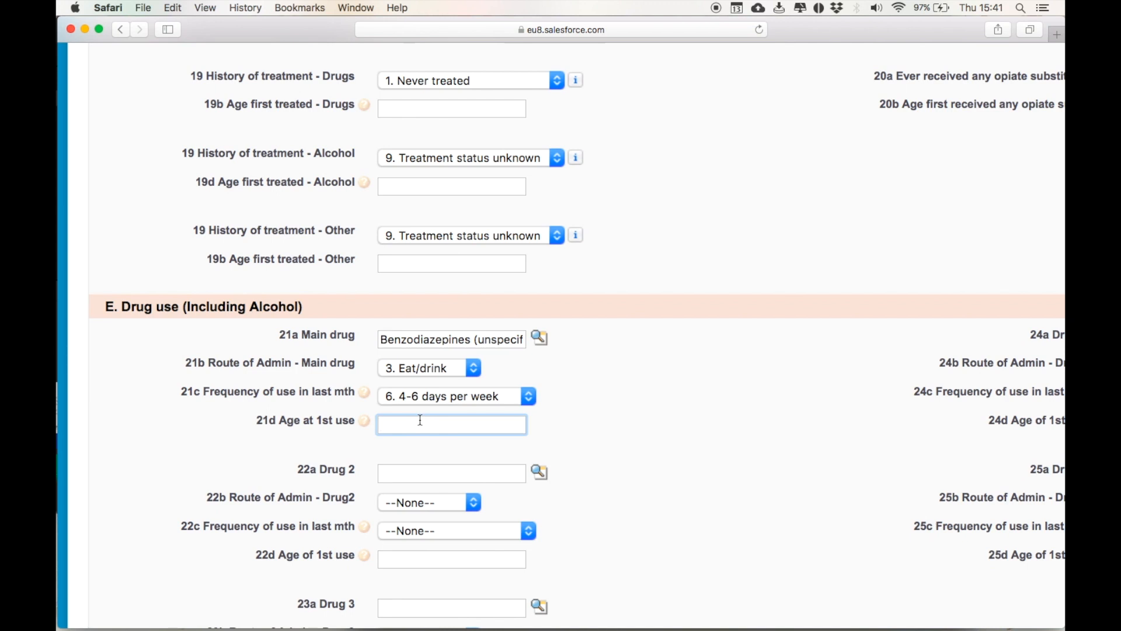
type("22")
- Look up Alcohol and select it as 22a Drug 2
scroll(405, 426, "down", 2)
left_click(411, 413)
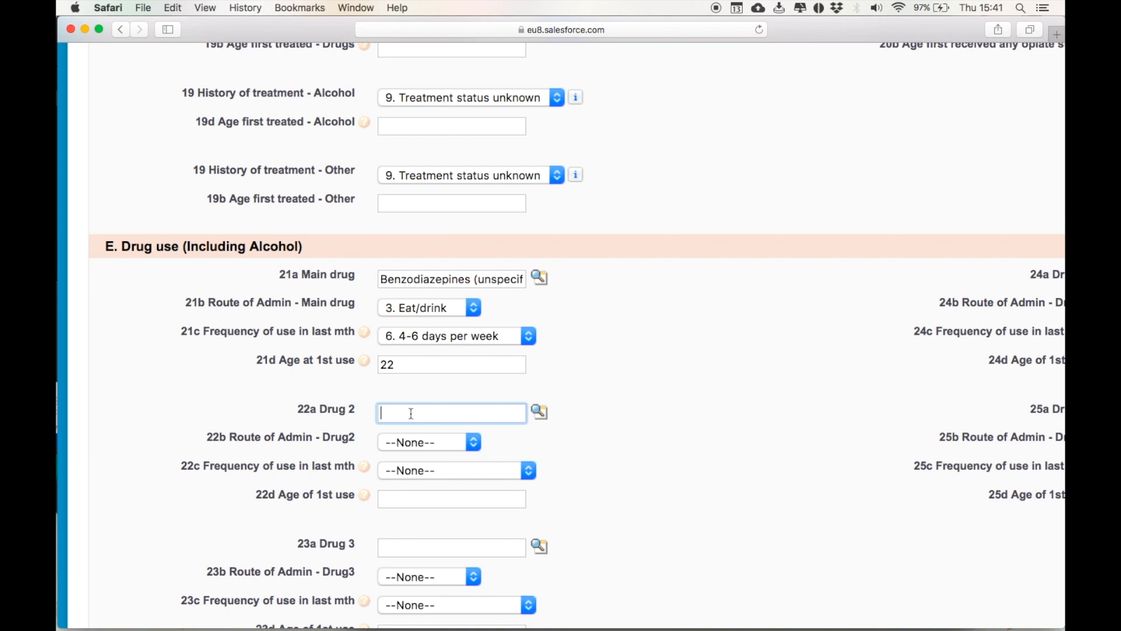
type("alcohol")
left_click(539, 412)
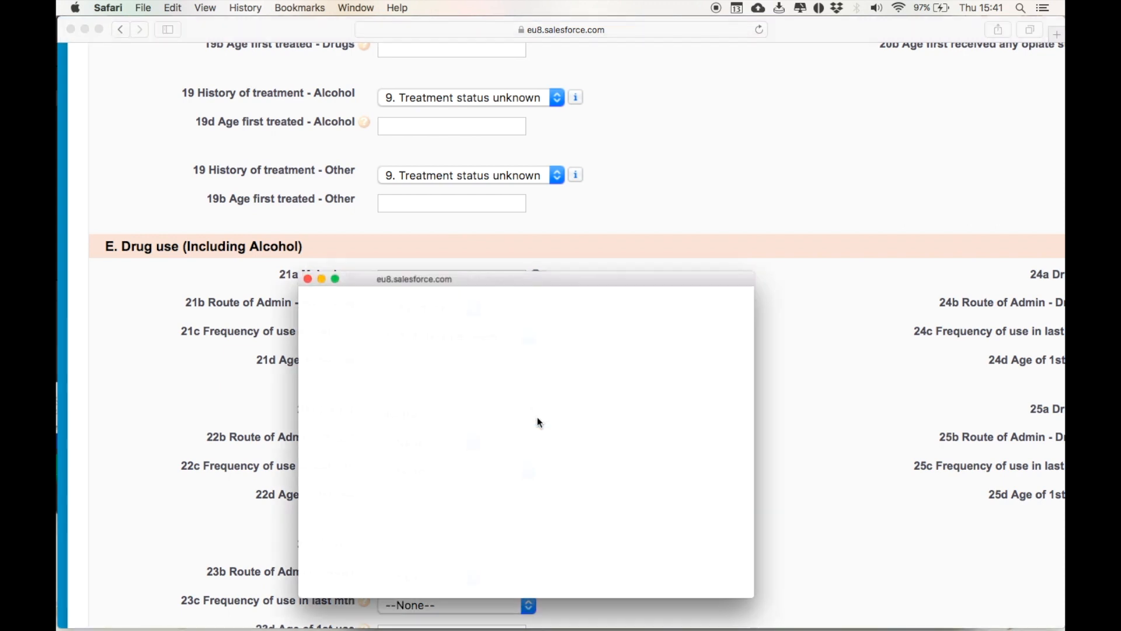
left_click(324, 483)
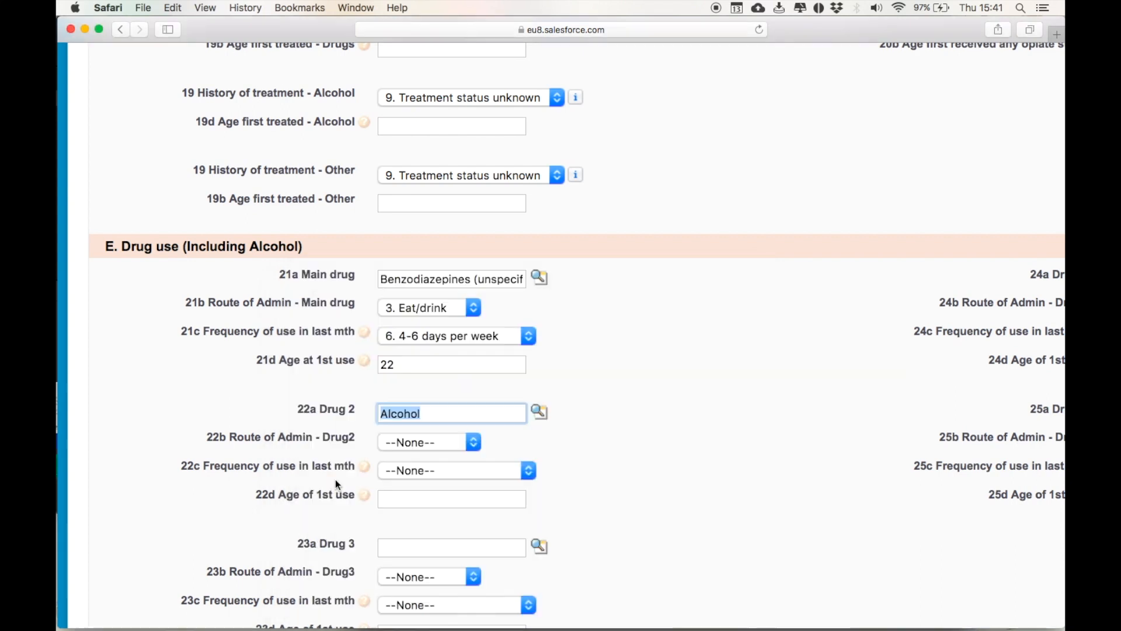
- Set Drug 2's route of administration to 3. Eat/drink, frequency to 6. 4-6 days per week, and age of first use to 17
left_click(396, 443)
left_click(416, 488)
left_click(435, 471)
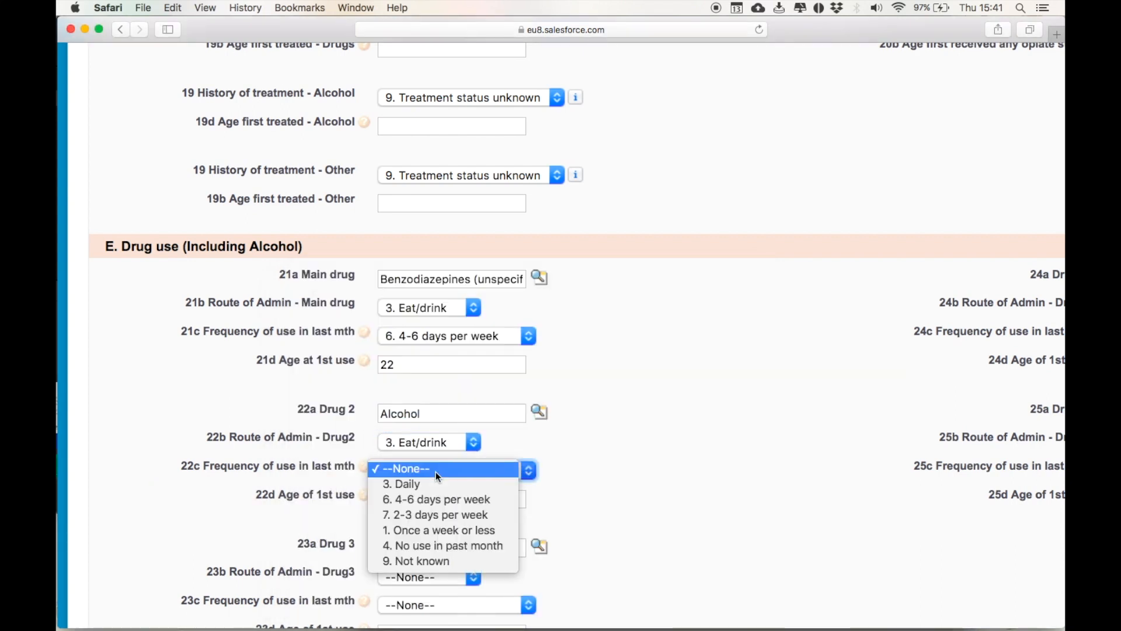
left_click(445, 500)
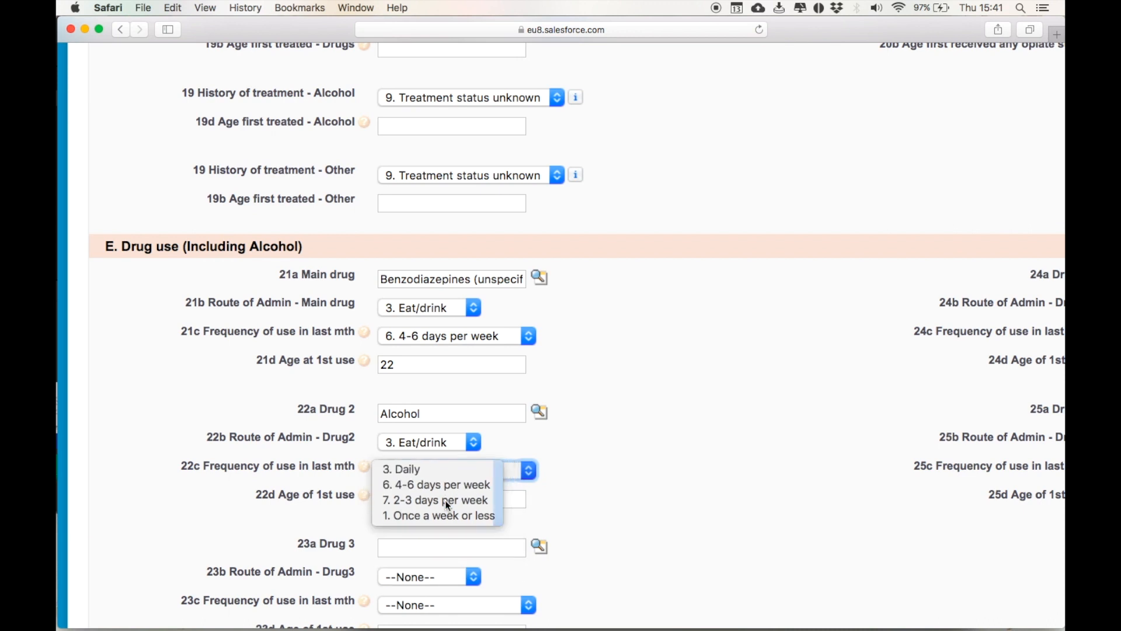
left_click(444, 501)
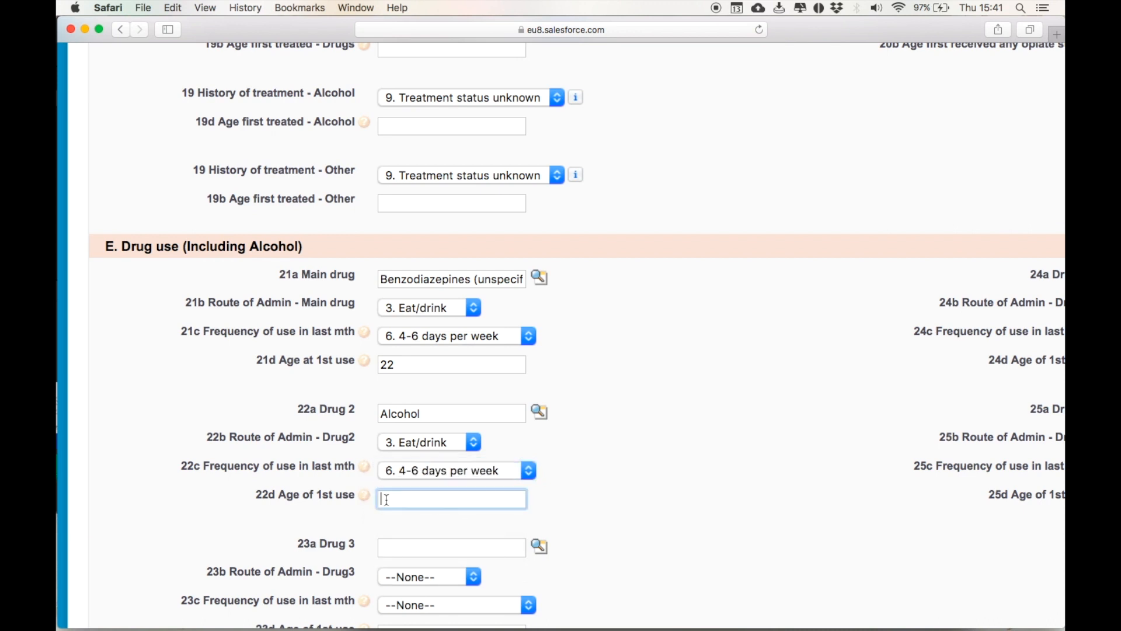
type("17")
left_click(658, 514)
- Set the age of first use of any drug to 15 and look up Cannabisunspecified as the first drug ever used
scroll(658, 513, "right", 5)
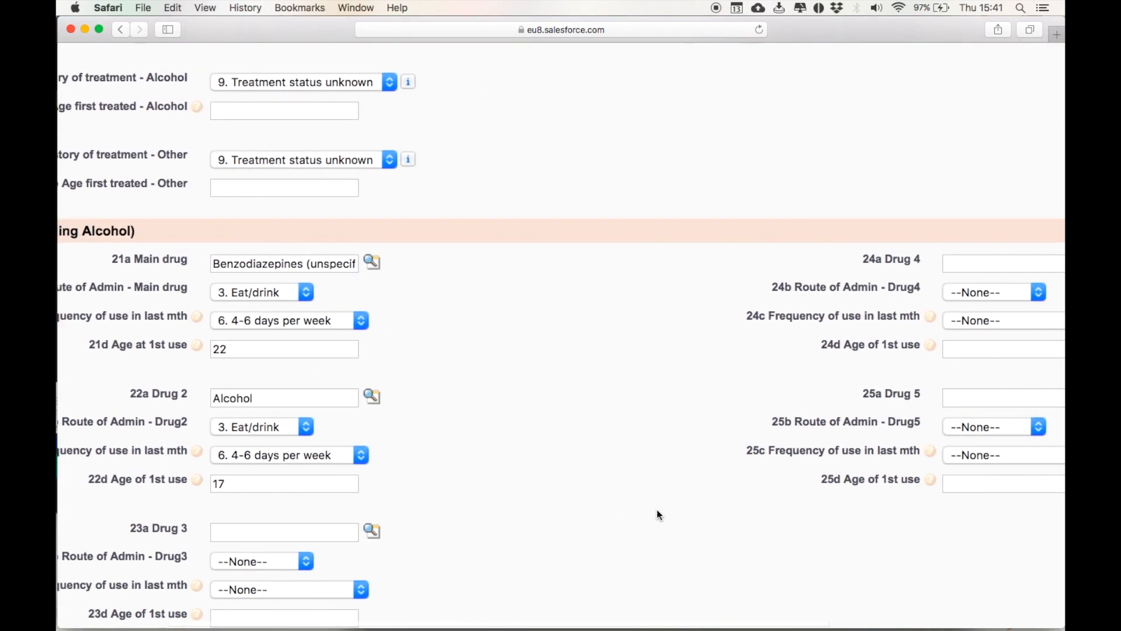
scroll(657, 514, "right", 3)
scroll(658, 514, "left", 7)
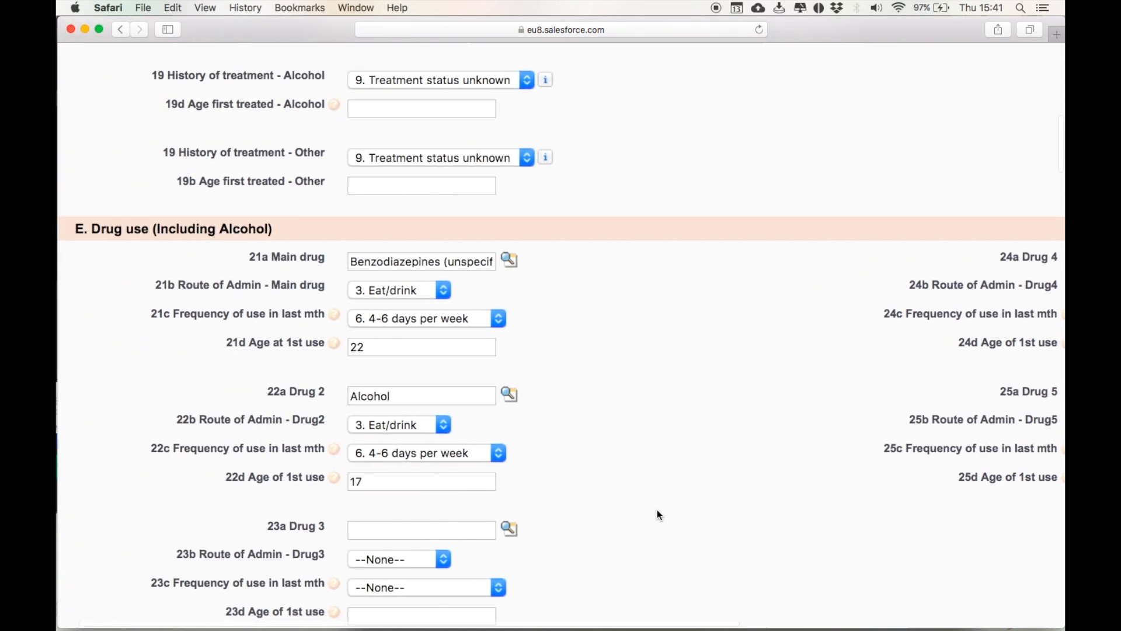
scroll(658, 514, "down", 10)
left_click(398, 312)
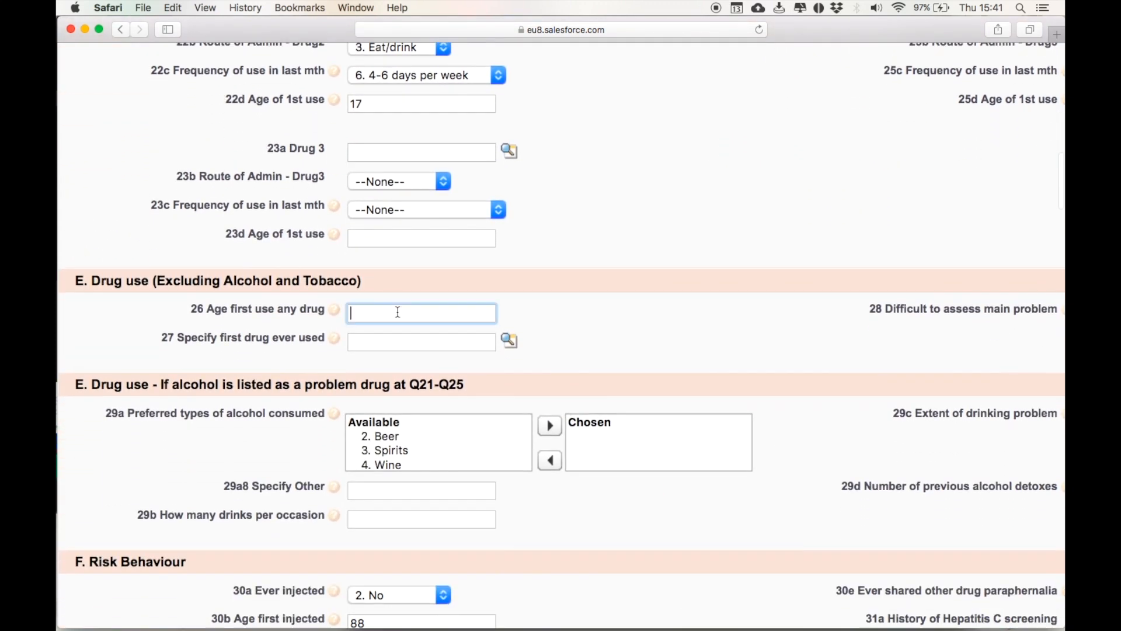
type("15")
left_click(405, 337)
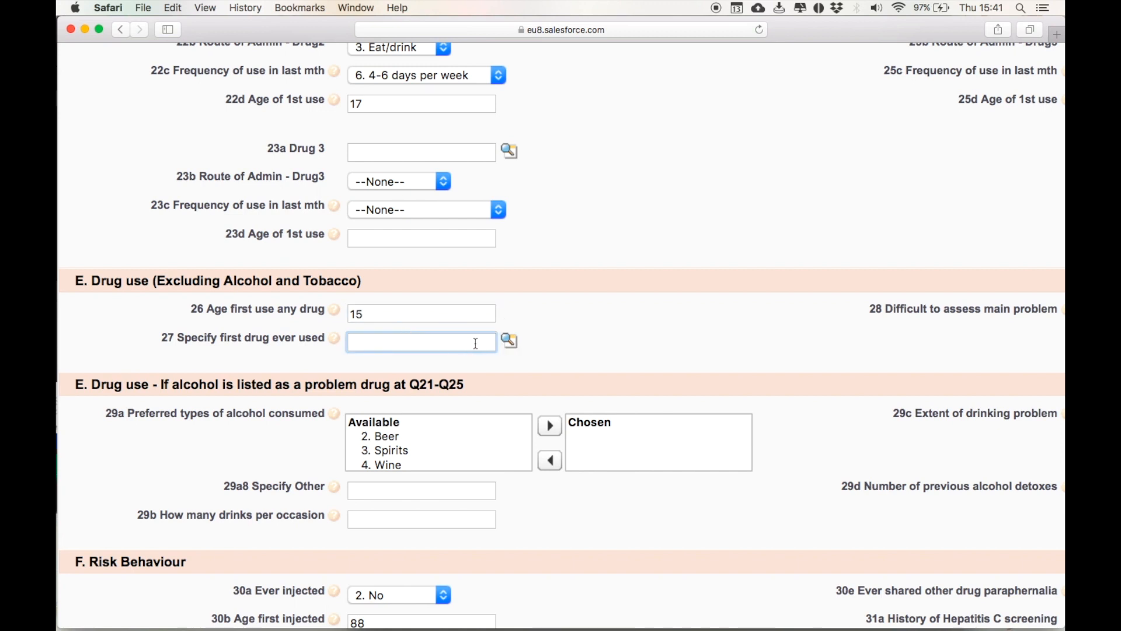
type("Cannabis")
left_click(510, 341)
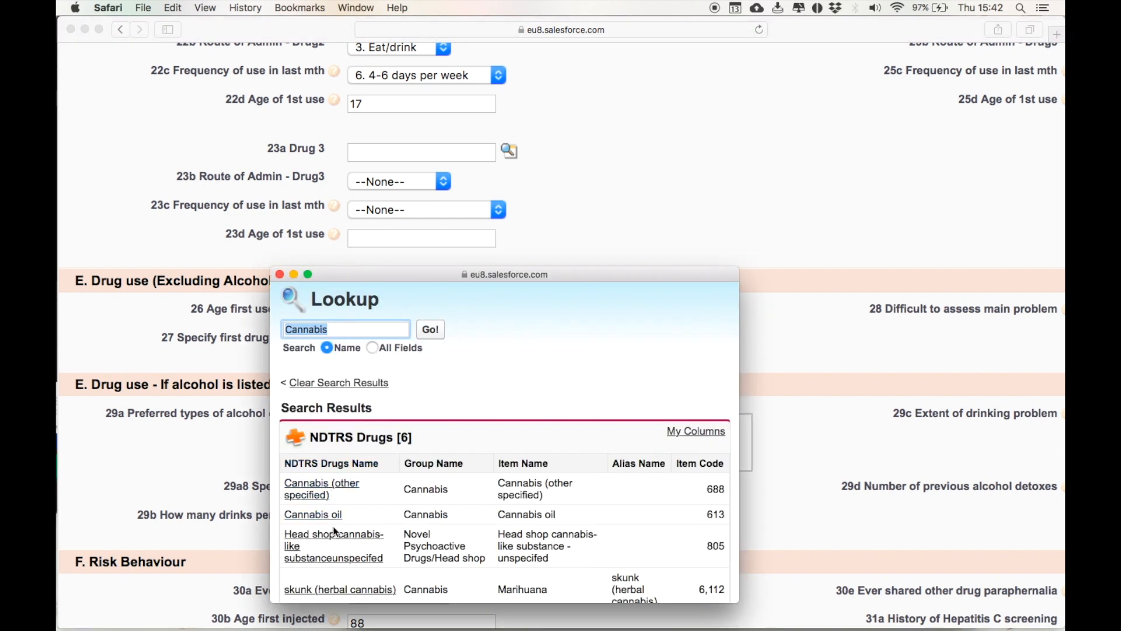
scroll(332, 524, "down", 3)
scroll(334, 527, "down", 2)
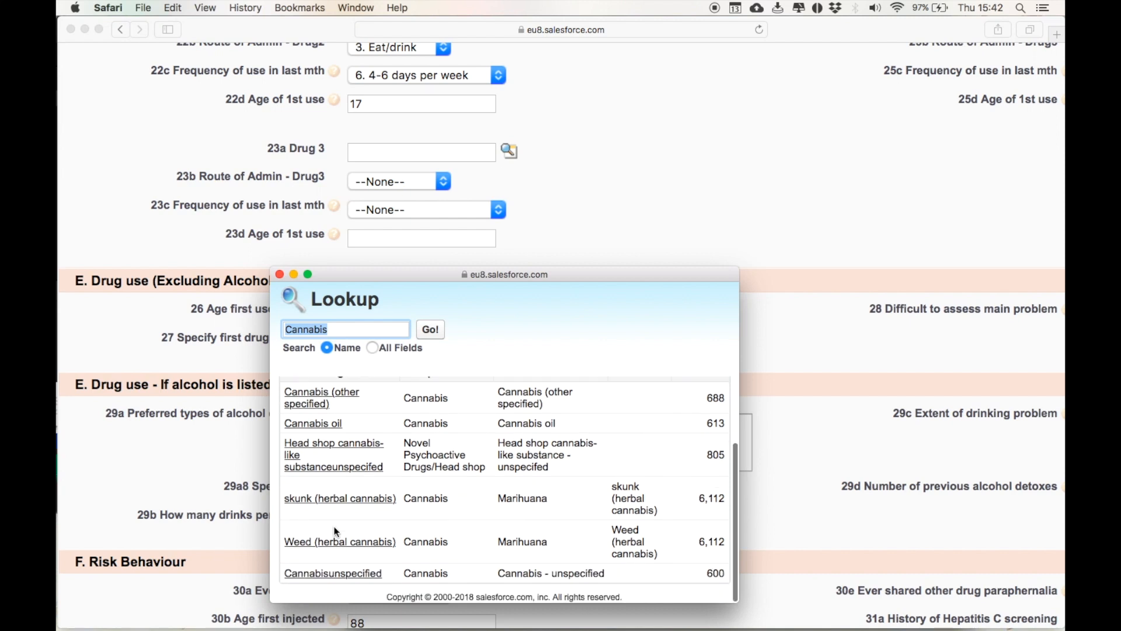
left_click(333, 570)
- Add 2. Beer to the preferred types of alcohol consumed and set the drinks per occasion to 9
scroll(334, 571, "down", 5)
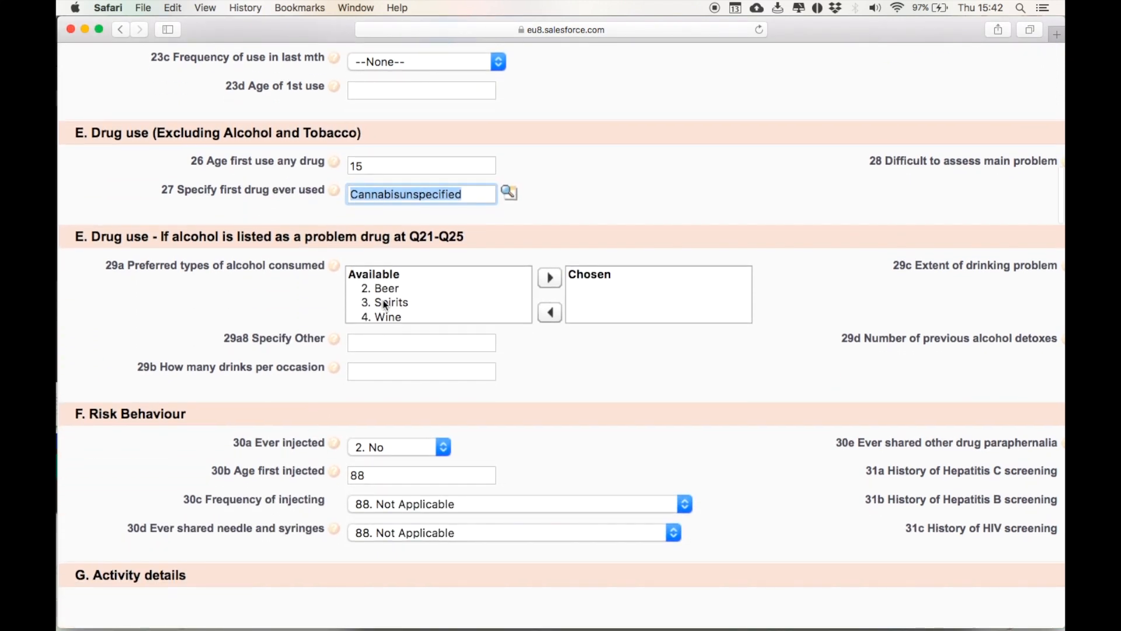
left_click(381, 290)
left_click(547, 277)
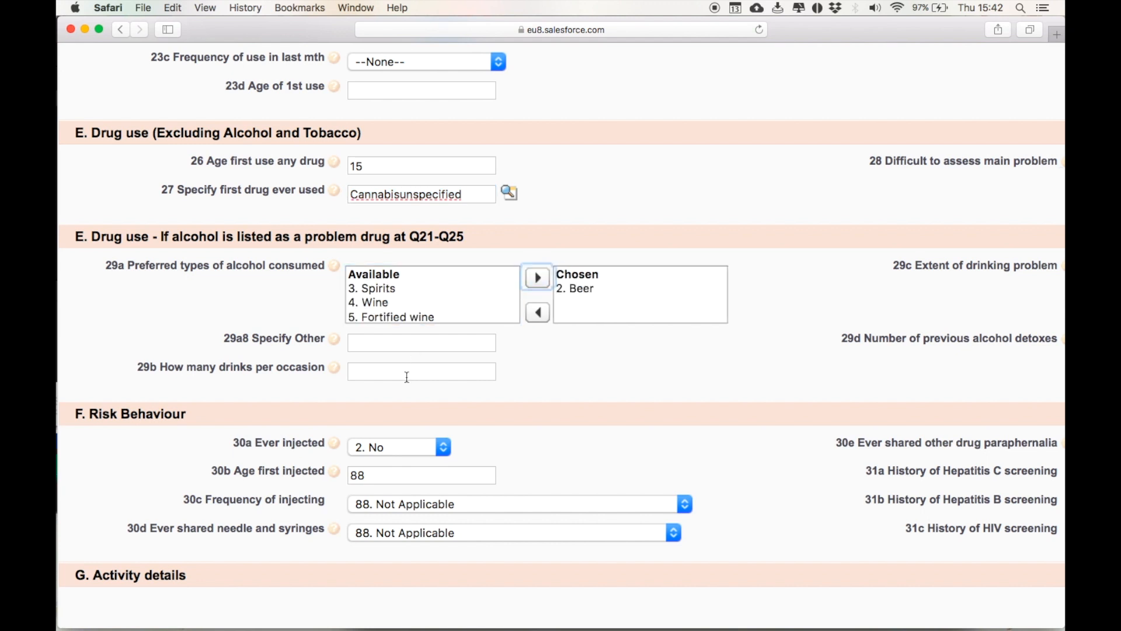
scroll(405, 378, "right", 5)
scroll(522, 369, "left", 3)
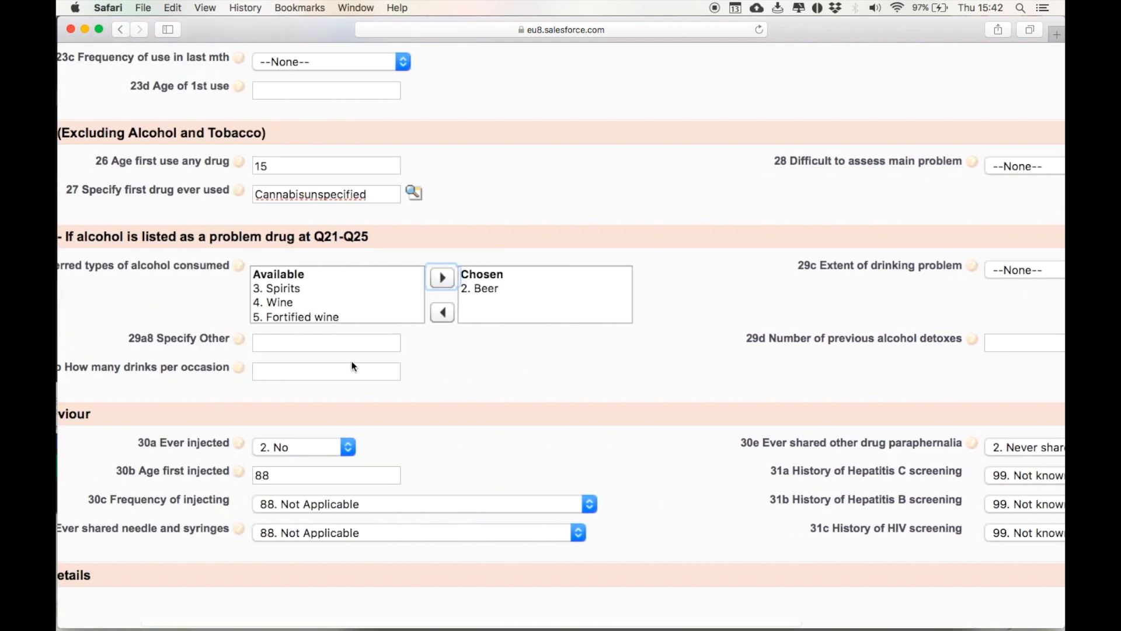
left_click(366, 370)
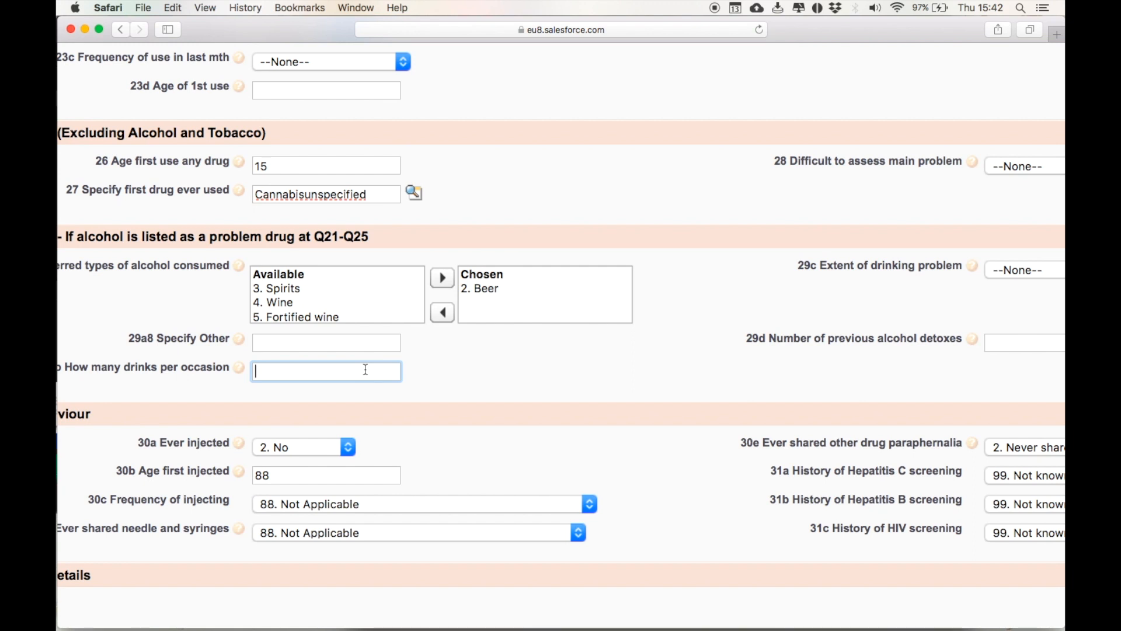
type("9")
- Set the extent of drinking problem to 3. Harmful drinker and the number of previous alcohol detoxes to 99
scroll(870, 278, "right", 3)
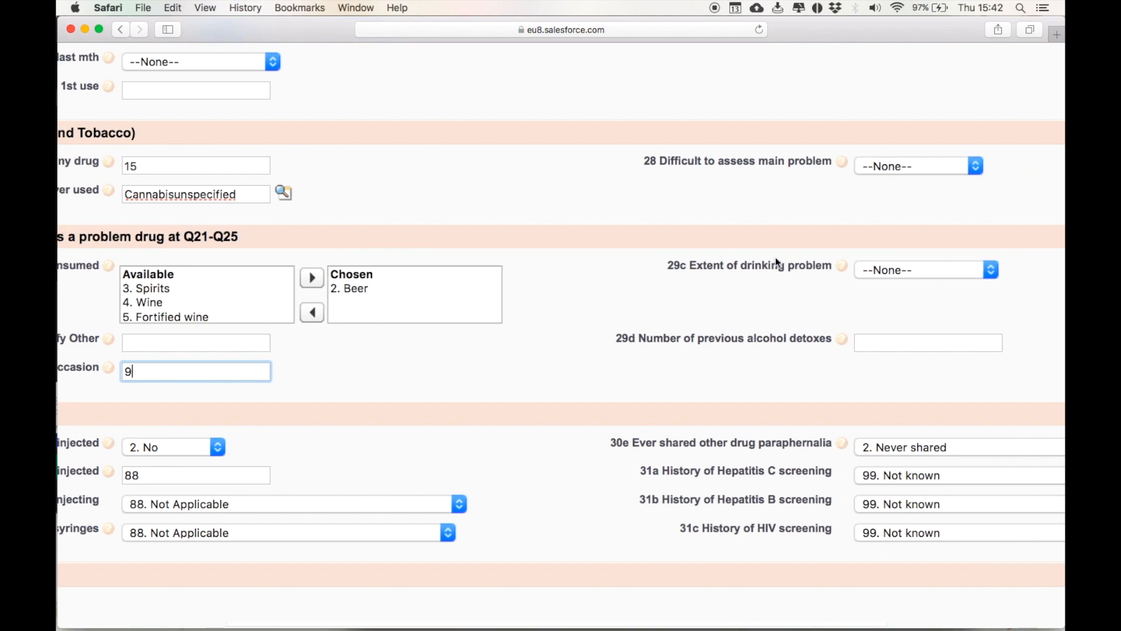
left_click(871, 278)
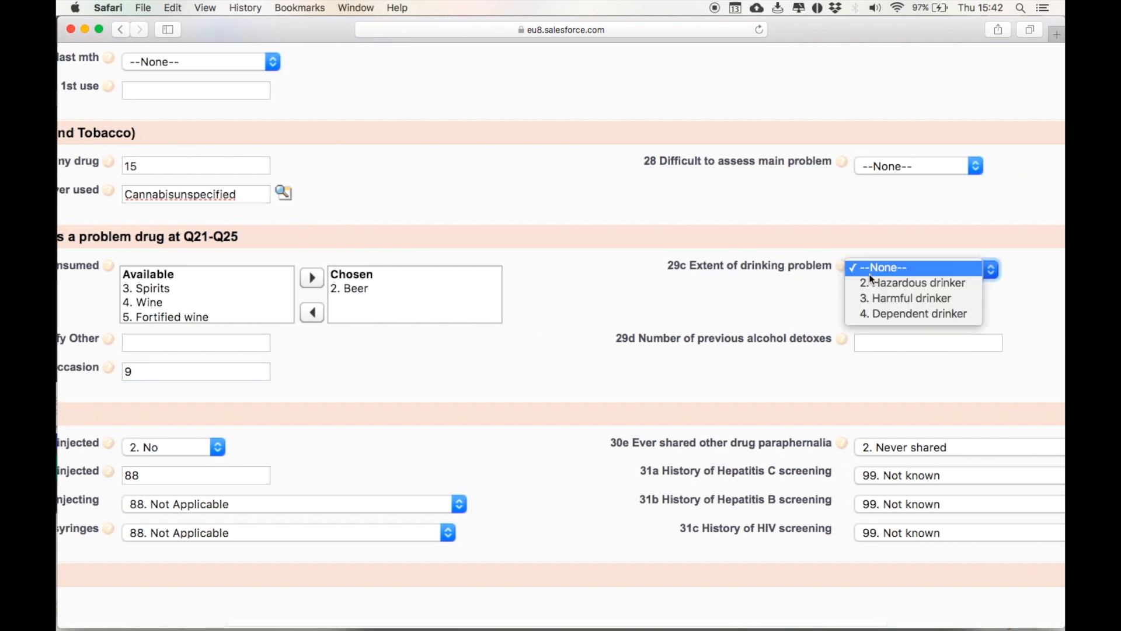
left_click(893, 298)
left_click(878, 342)
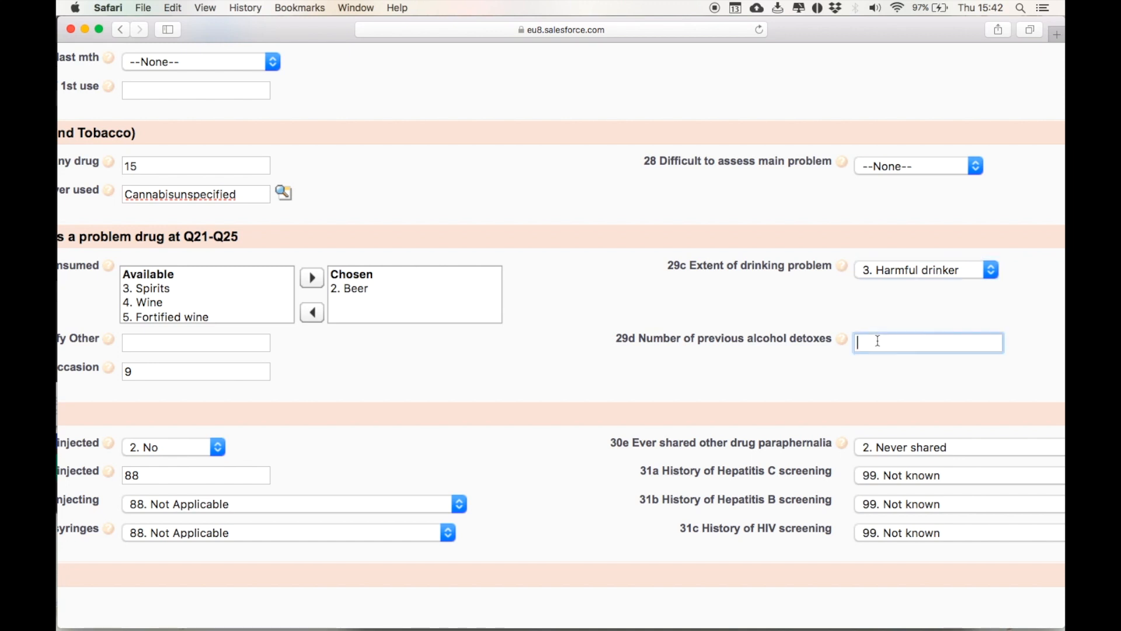
mouse_move(840, 343)
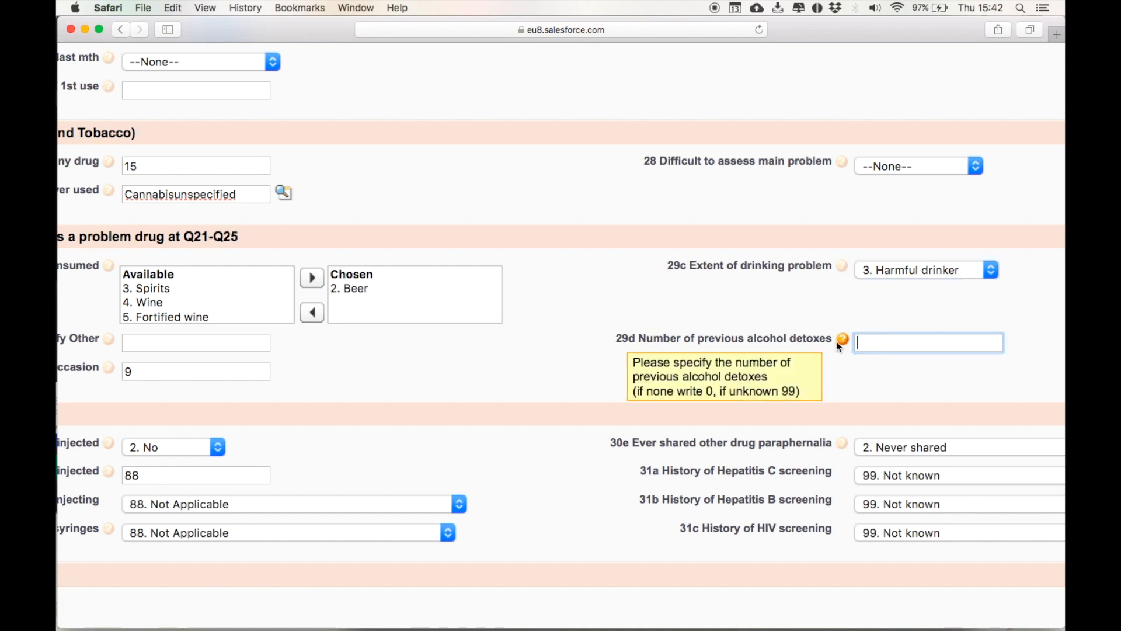
type("99")
- Under Brief Intervention, set the date started to 10/12/2018 and the number of sessions to 3
scroll(501, 475, "left", 5)
scroll(501, 475, "down", 3)
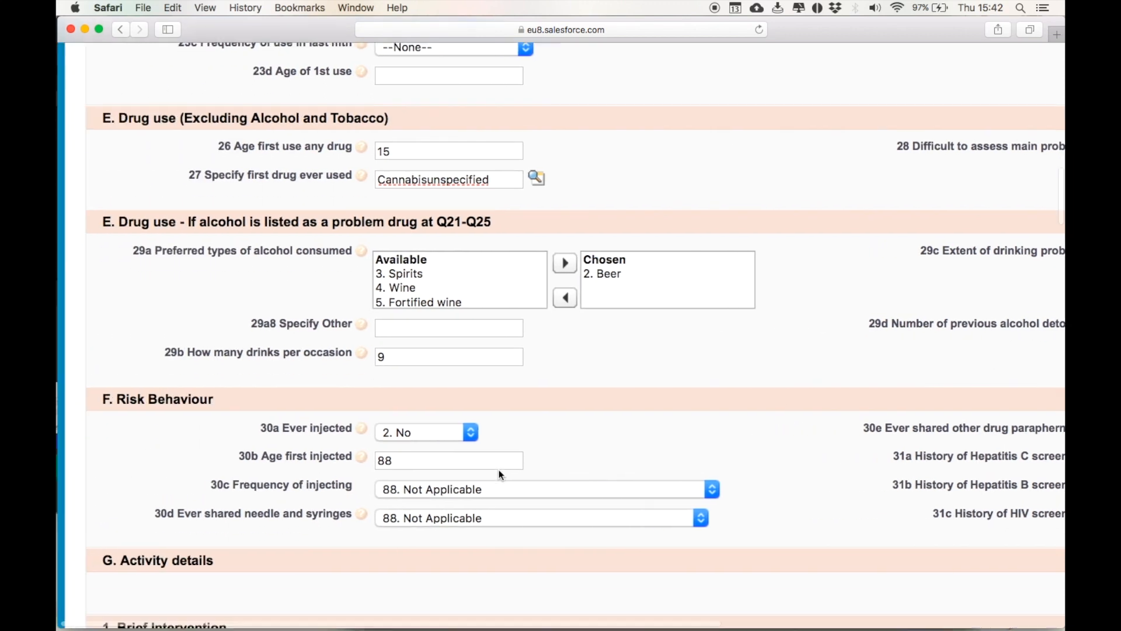
scroll(475, 359, "right", 3)
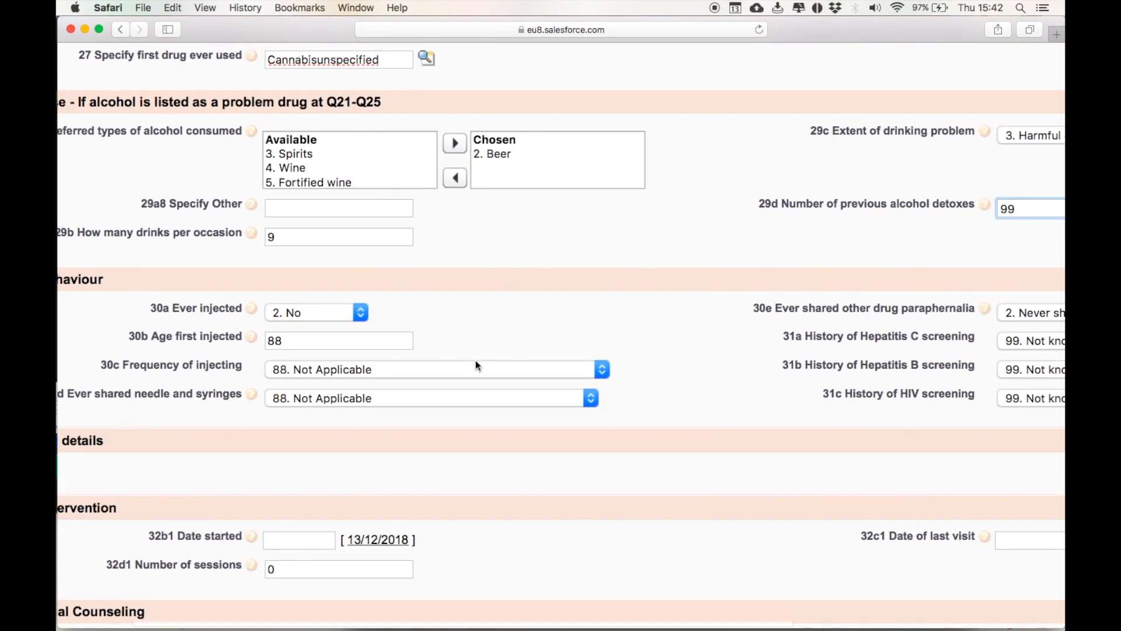
scroll(475, 360, "down", 5)
scroll(476, 359, "left", 4)
scroll(475, 360, "down", 2)
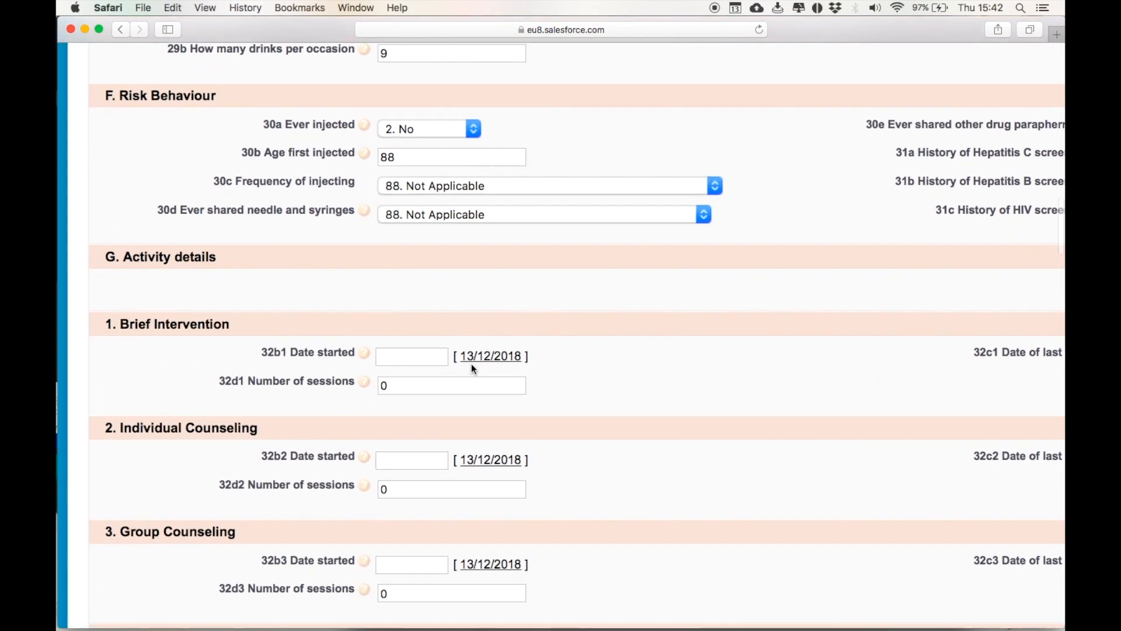
scroll(472, 364, "left", 2)
left_click(420, 325)
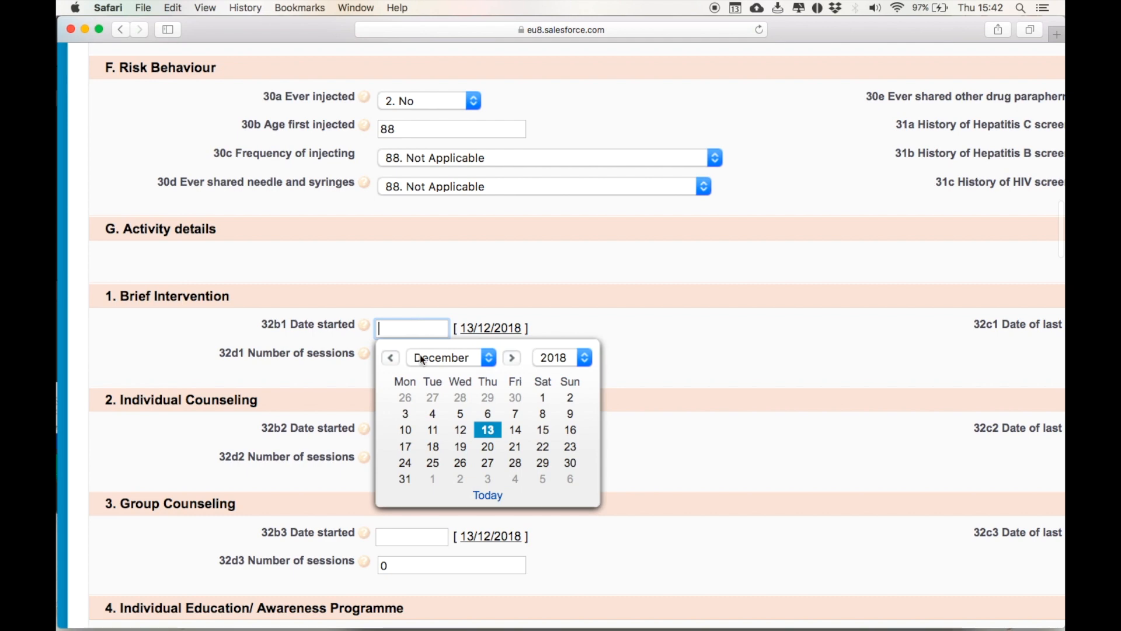
left_click(402, 430)
double_click(408, 359)
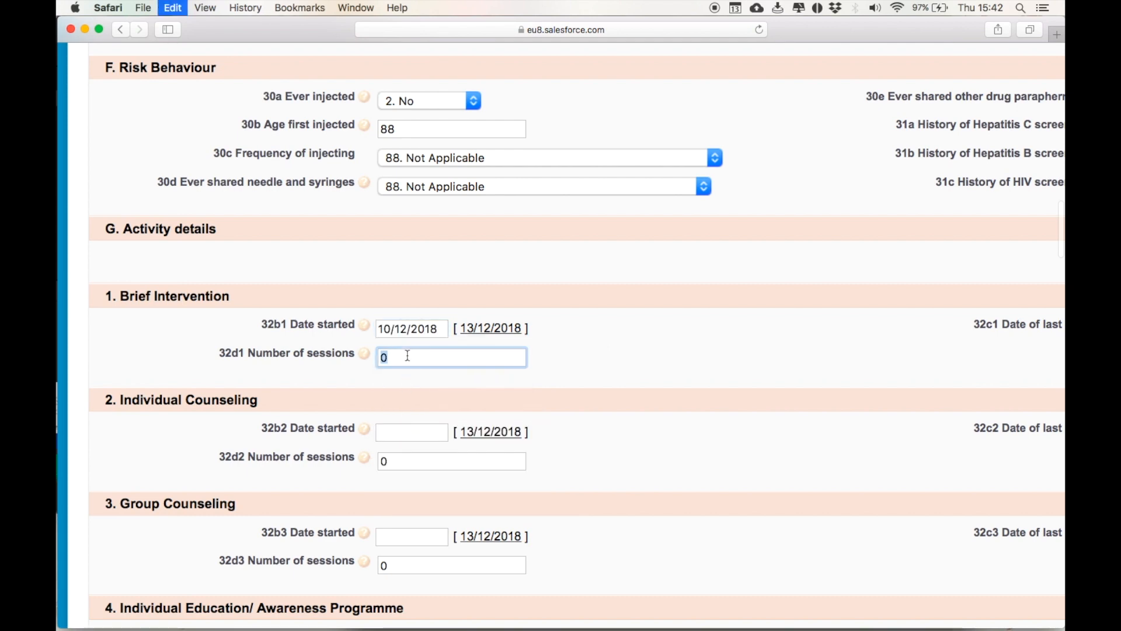
type("3")
- Review the remaining activity sections, from the last-visit dates through the detox and care plan entries, to the exit details and episode comment
scroll(425, 365, "right", 6)
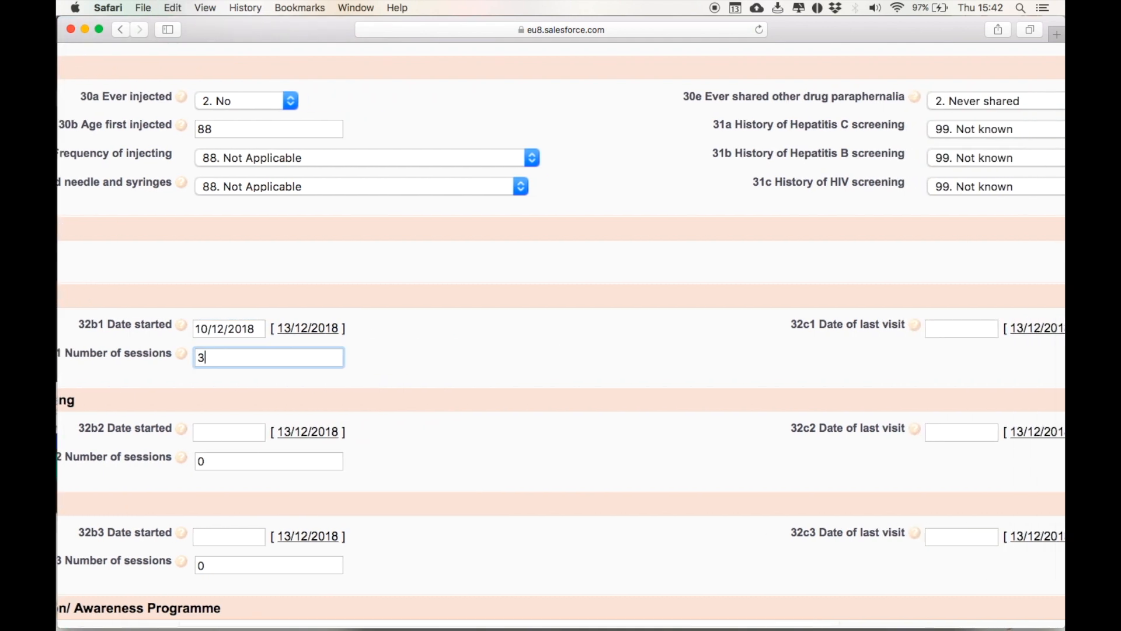
scroll(425, 366, "down", 4)
scroll(426, 365, "left", 6)
scroll(426, 366, "down", 9)
scroll(426, 369, "down", 20)
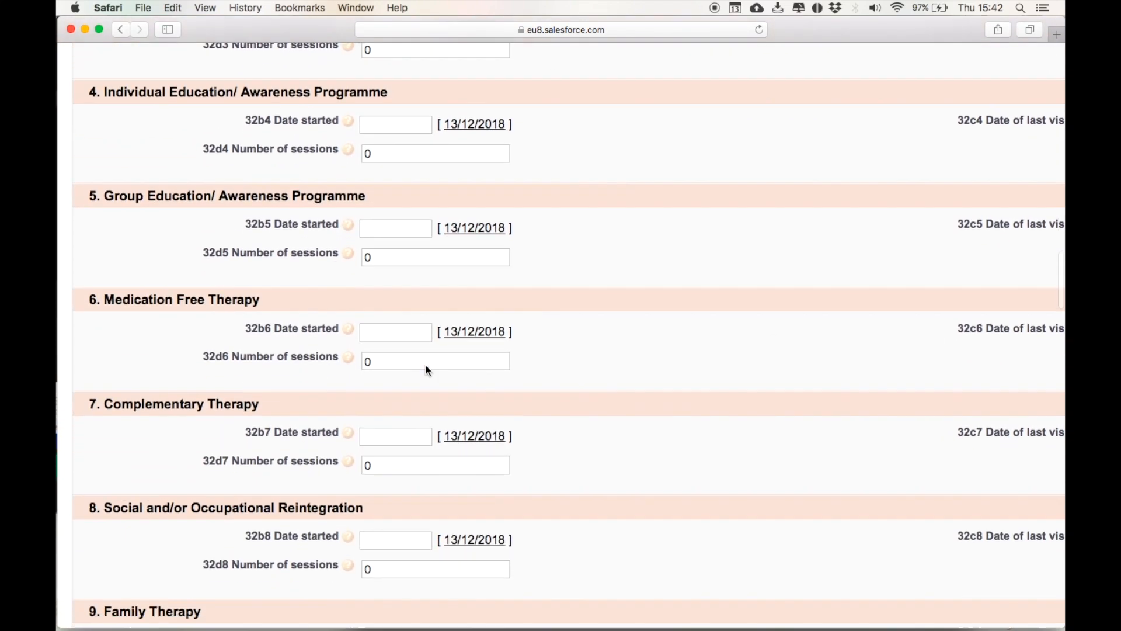
scroll(428, 369, "down", 20)
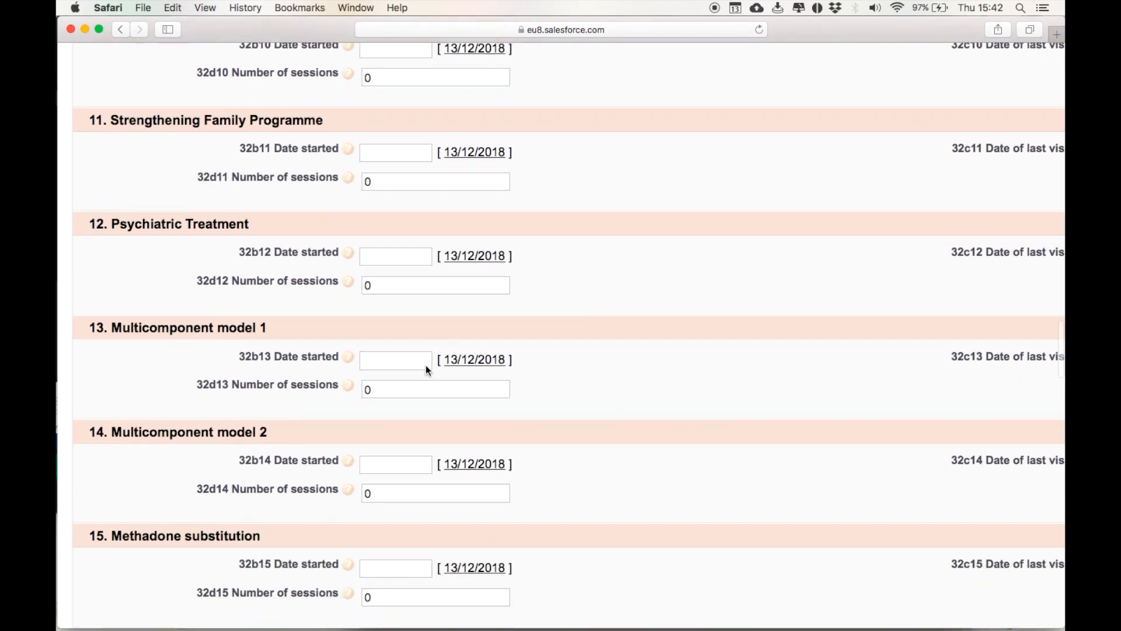
scroll(429, 370, "down", 20)
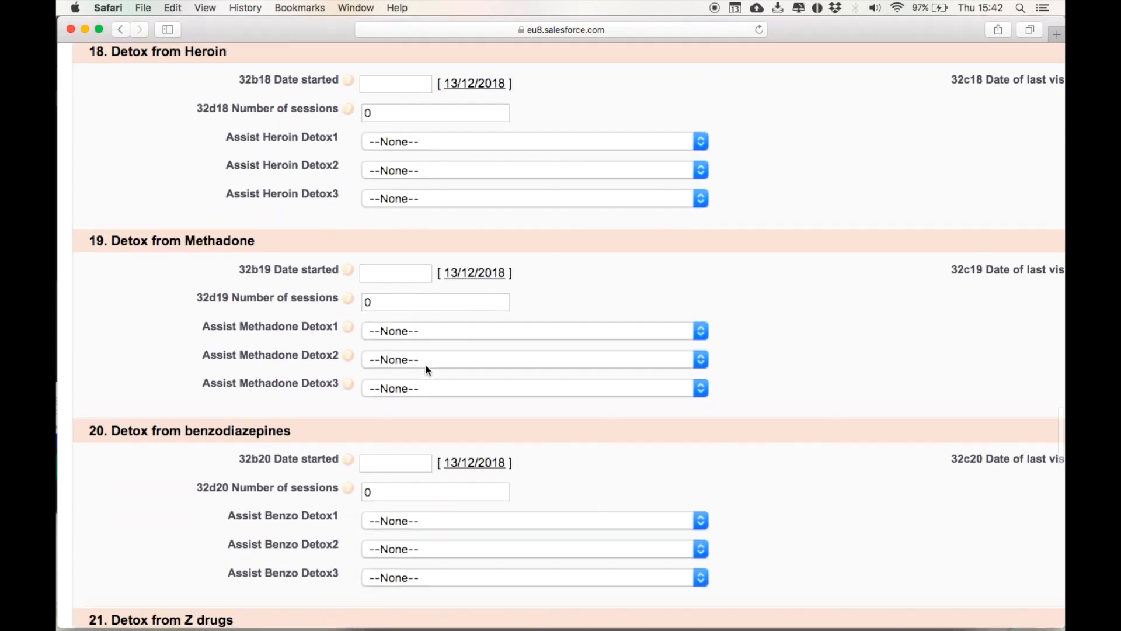
scroll(428, 370, "down", 20)
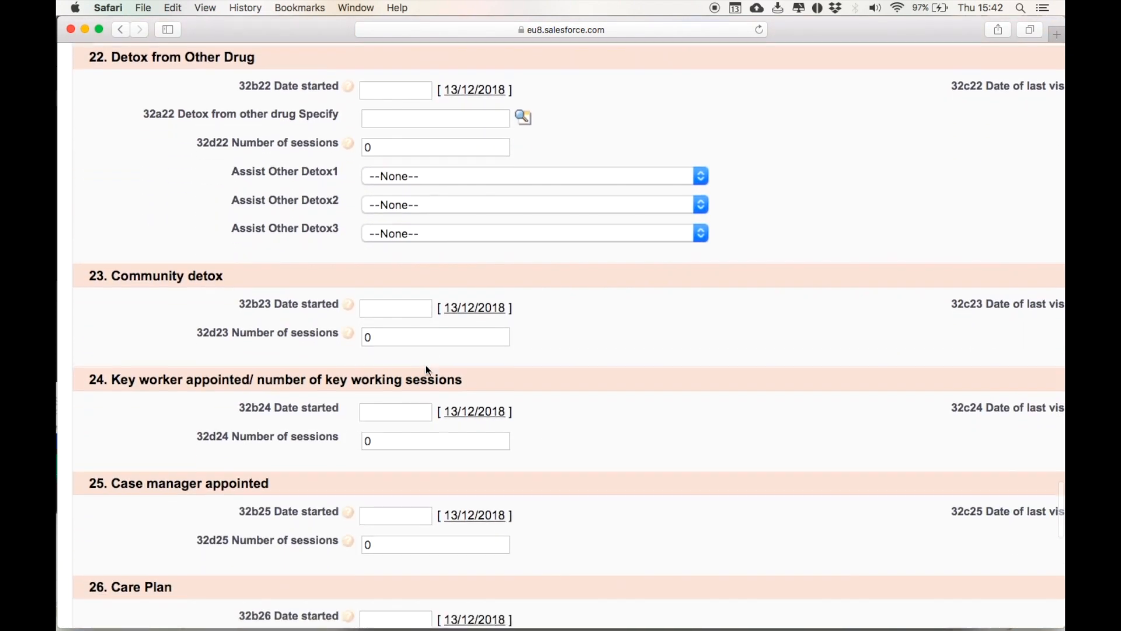
scroll(428, 370, "down", 3)
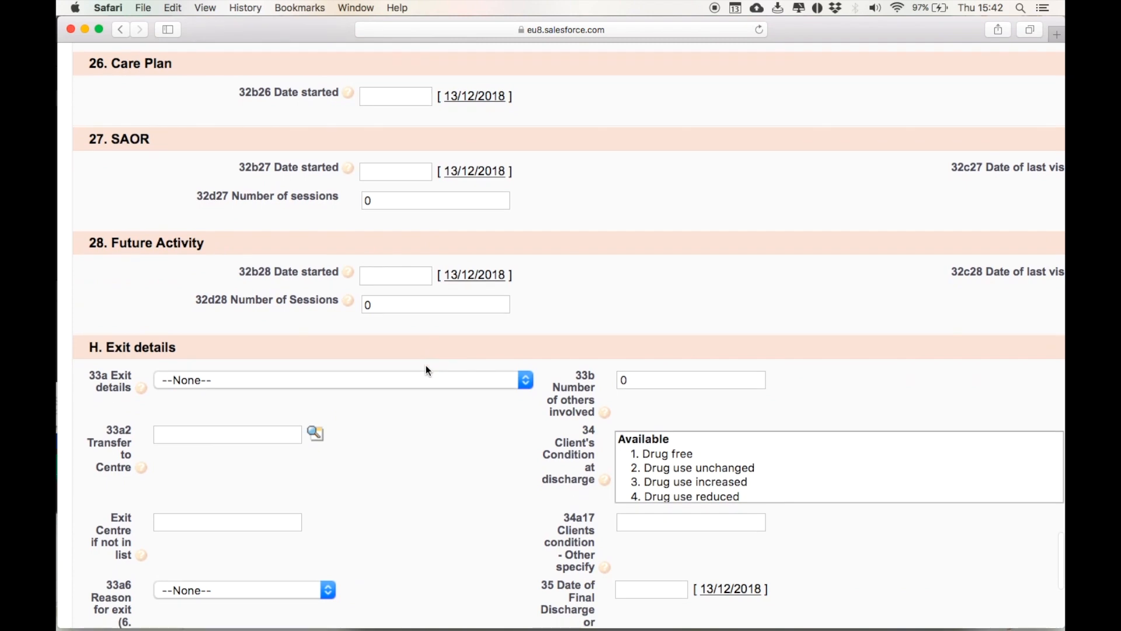
scroll(428, 370, "down", 7)
scroll(426, 371, "down", 4)
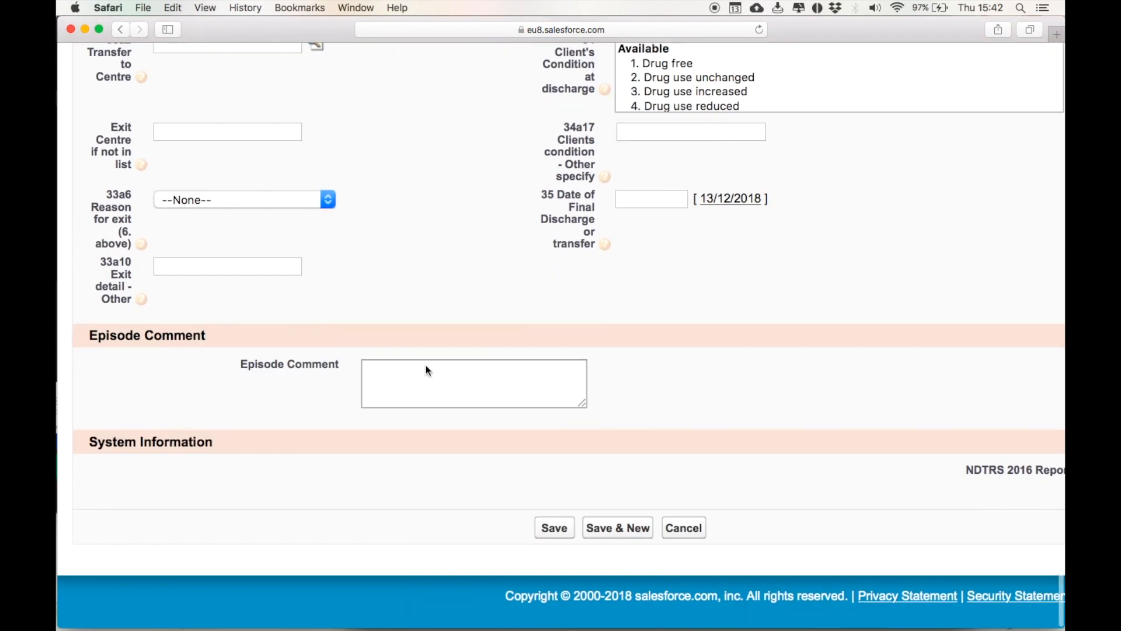
- Save the NDTRS LINK form and open the client's contact record to preview its linked NDTRS LINK forms
left_click(553, 531)
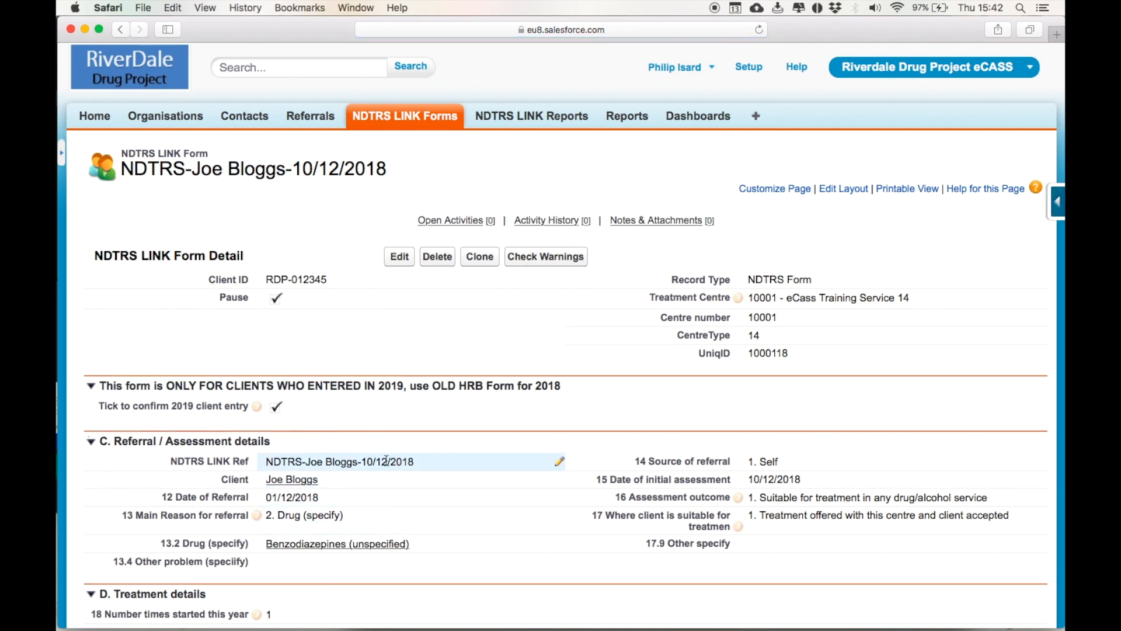
left_click(310, 479)
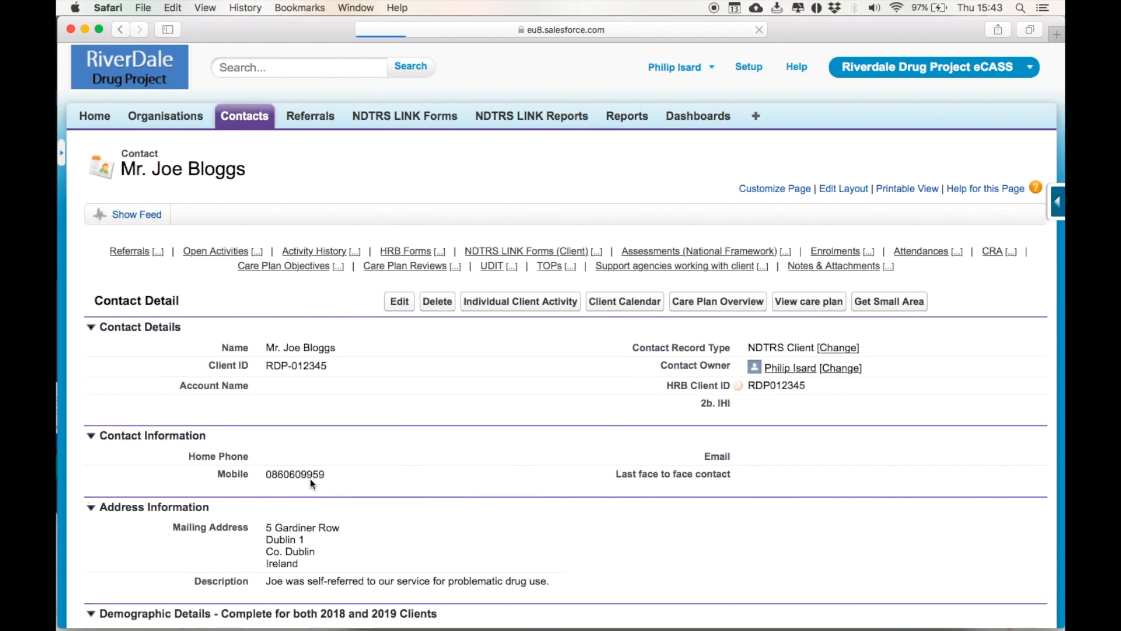
mouse_move(522, 250)
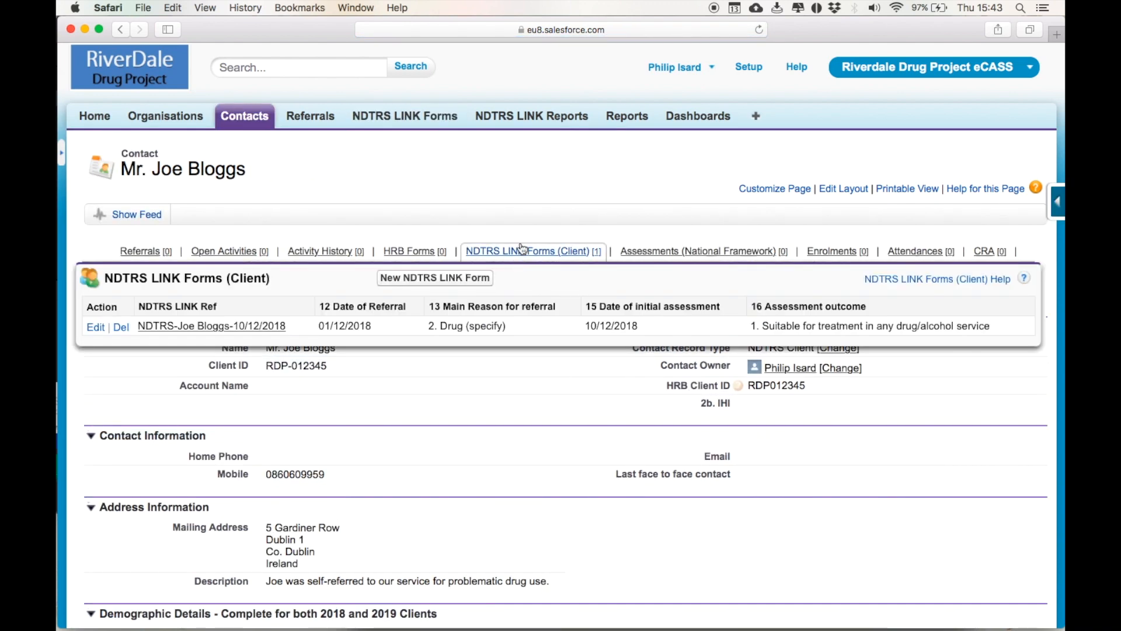